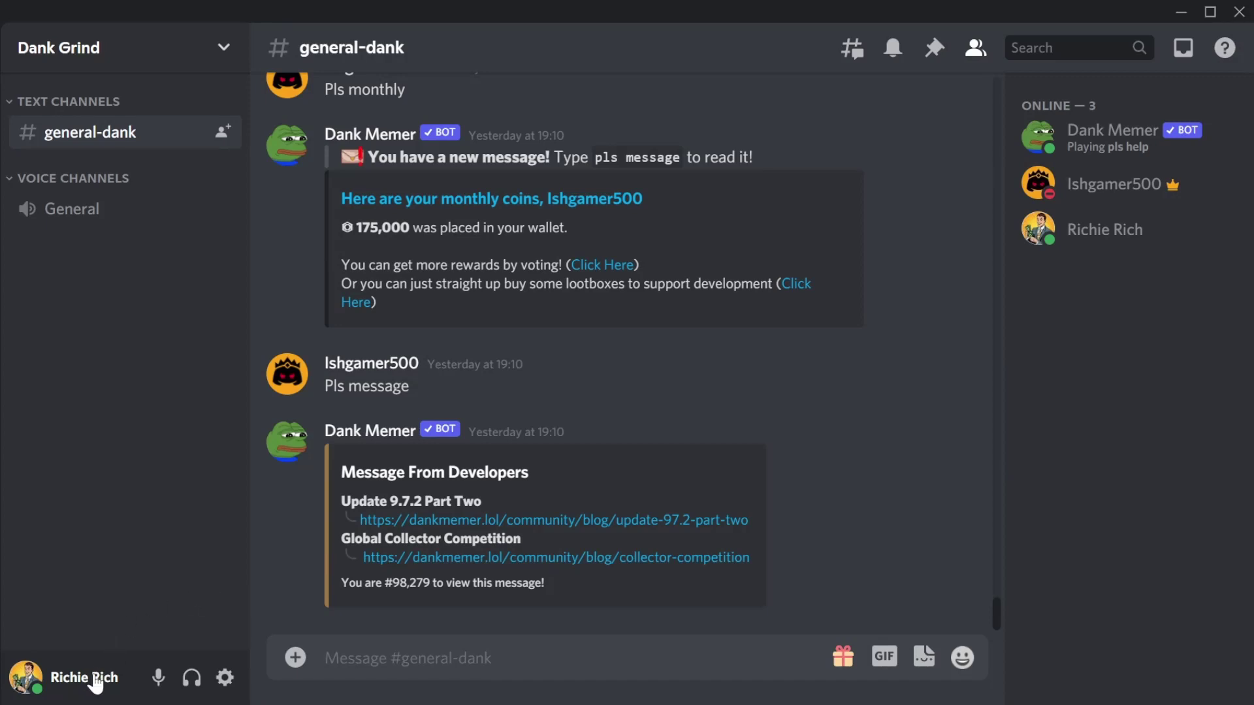
Step: Copy the username, then bring up the avatar menu's Switch accounts submenu listing both accounts
left_click(95, 683)
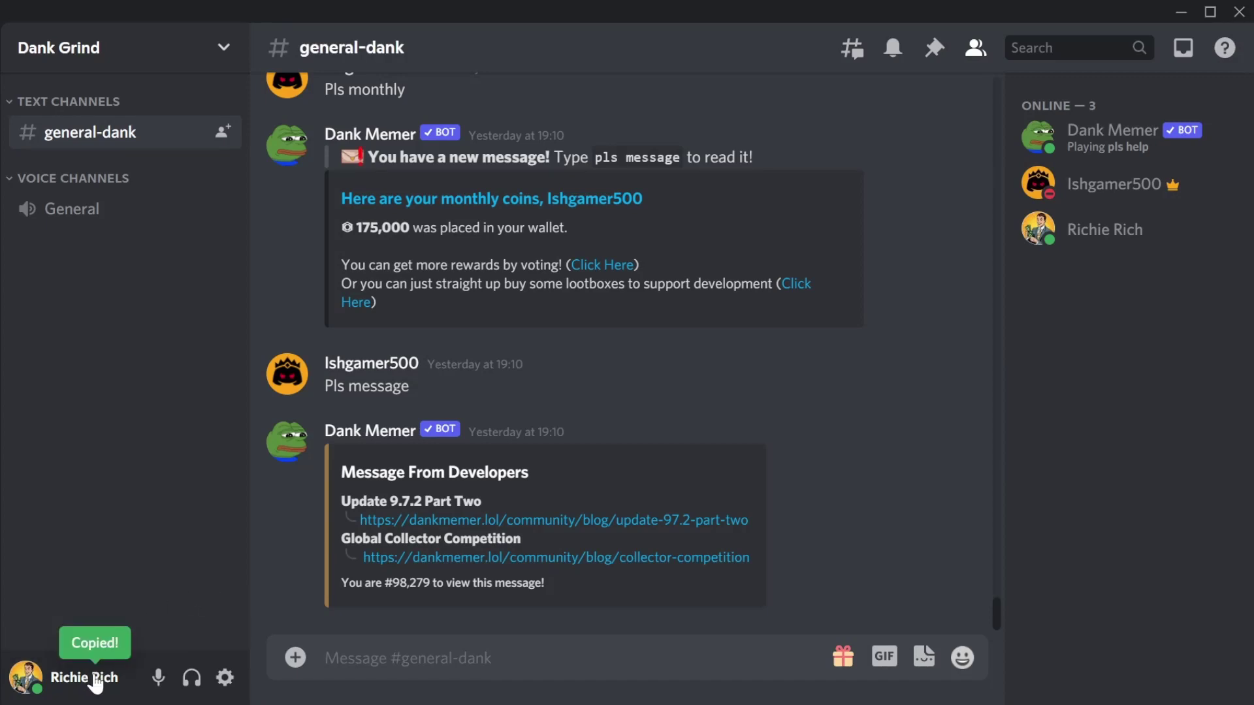
left_click(26, 678)
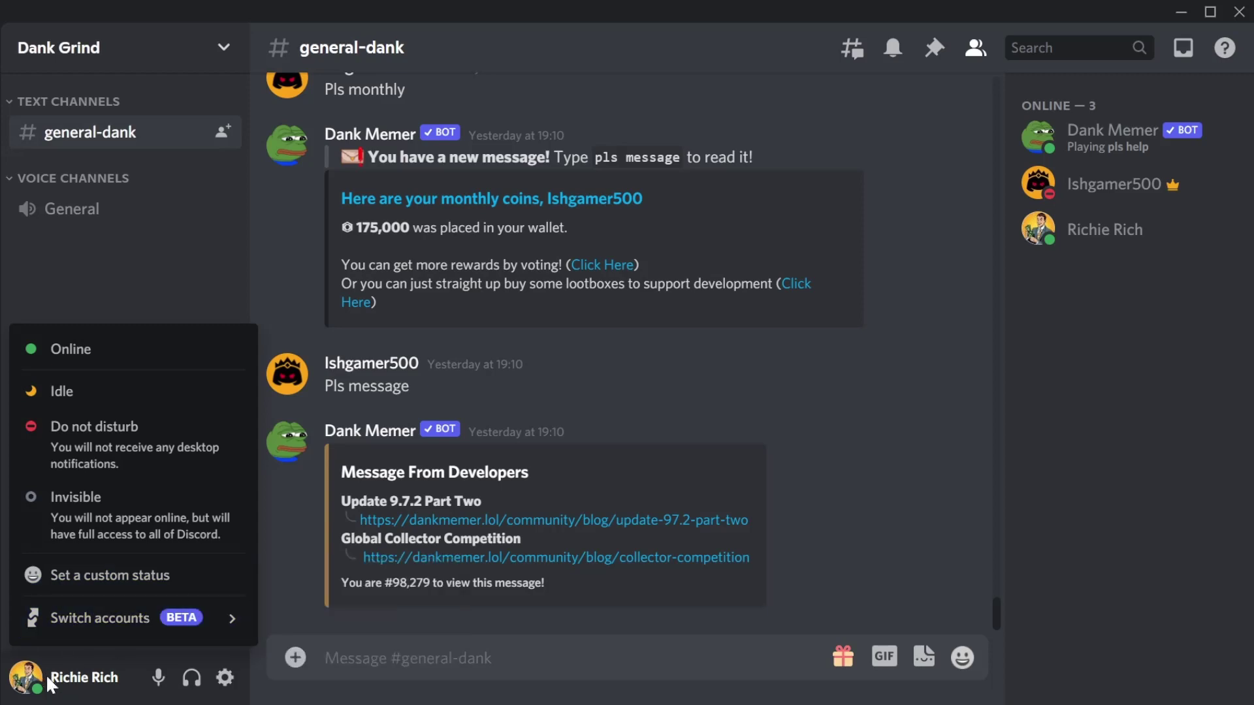
left_click(118, 303)
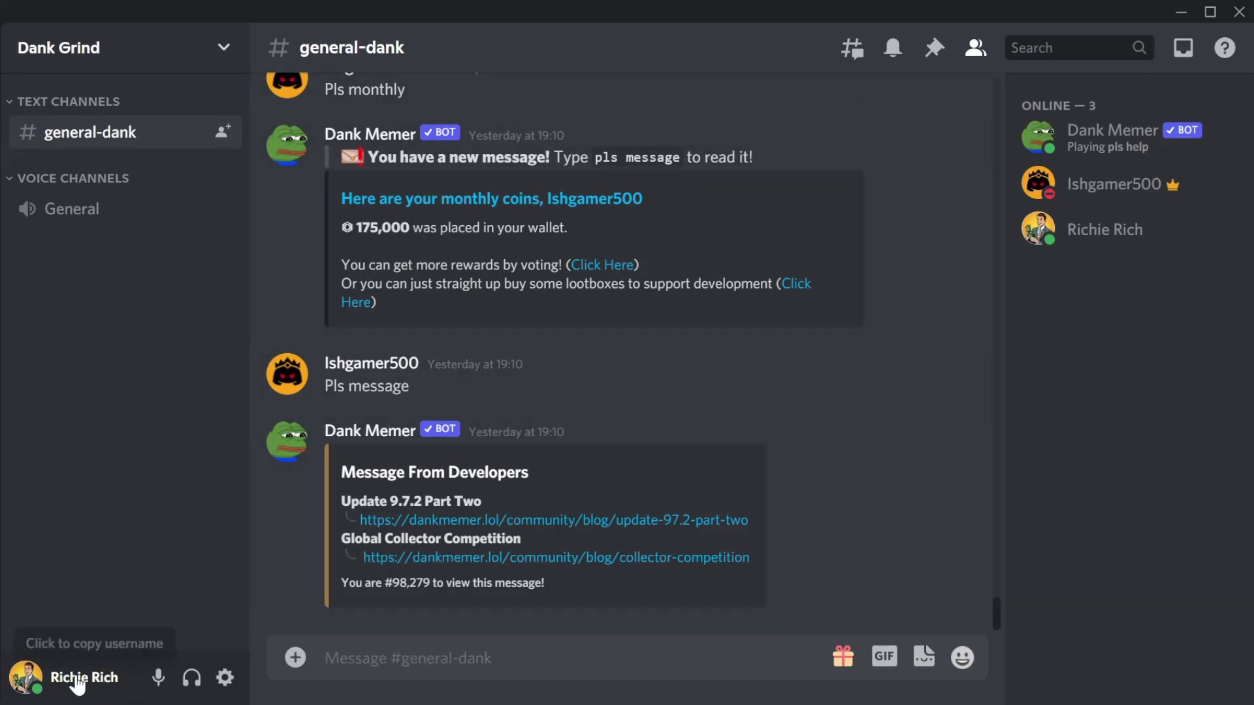
left_click(33, 686)
mouse_move(47, 619)
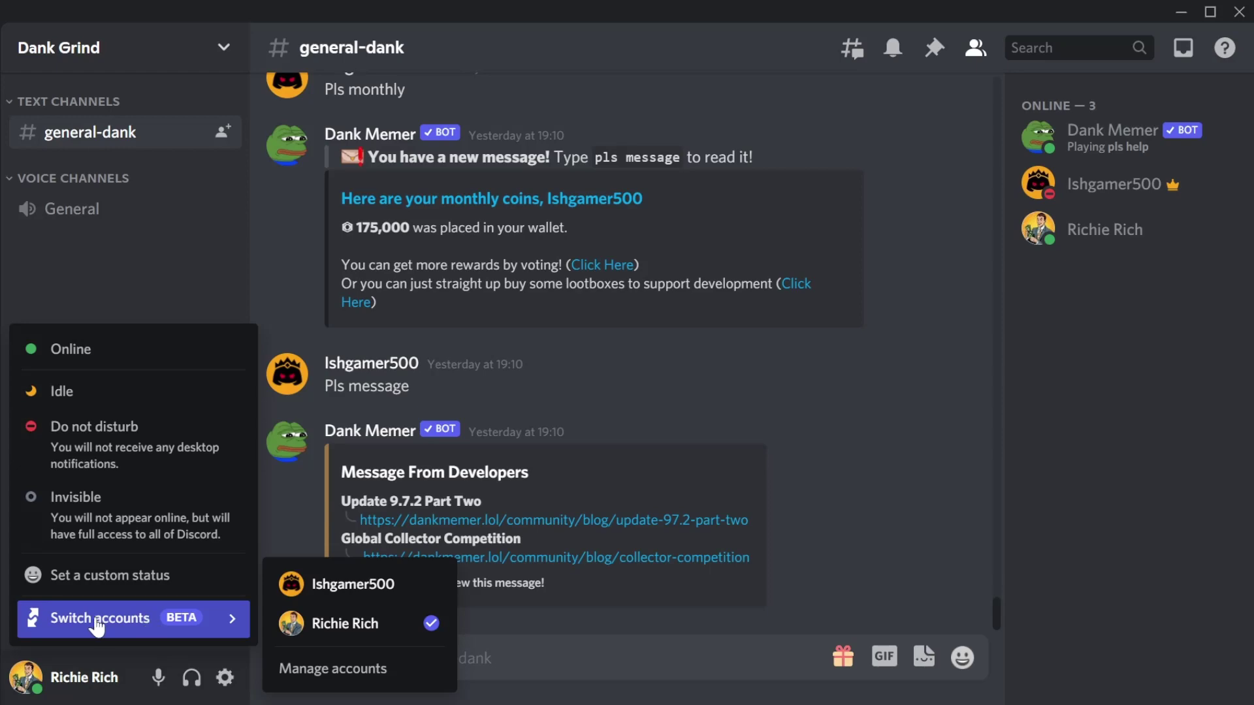
Step: Look over the two accounts in Manage accounts, then close the account manager
left_click(333, 669)
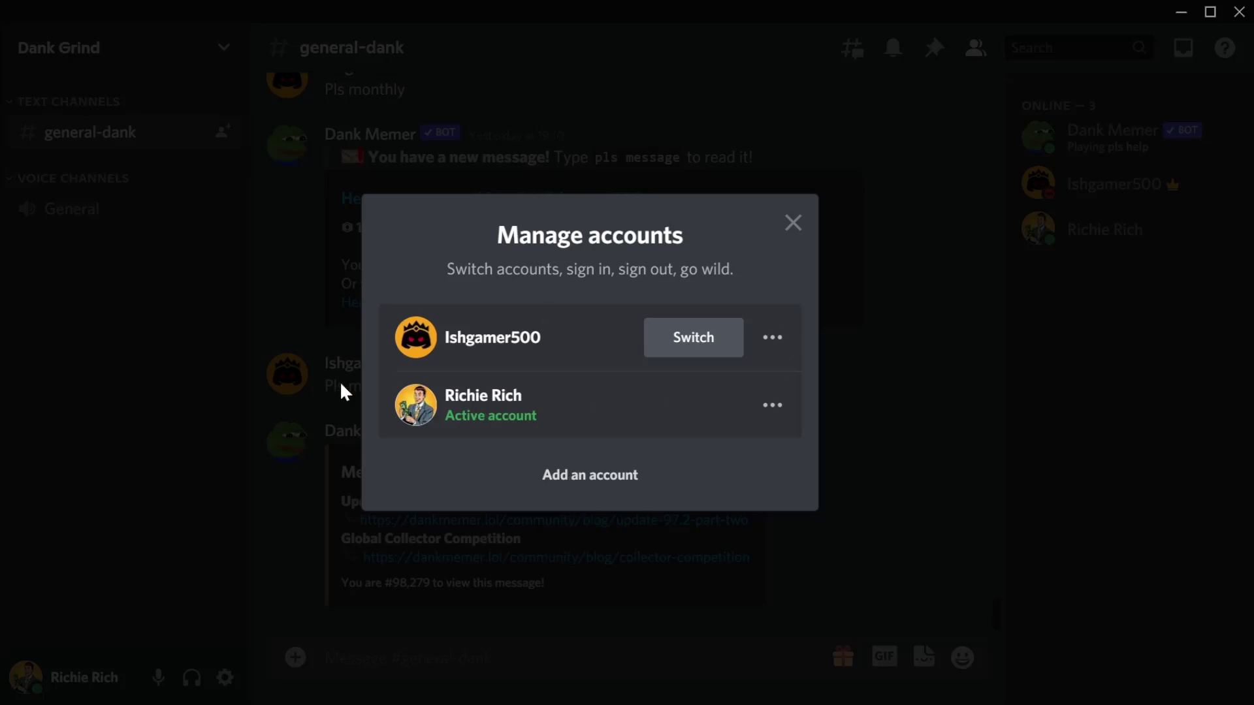
left_click(793, 223)
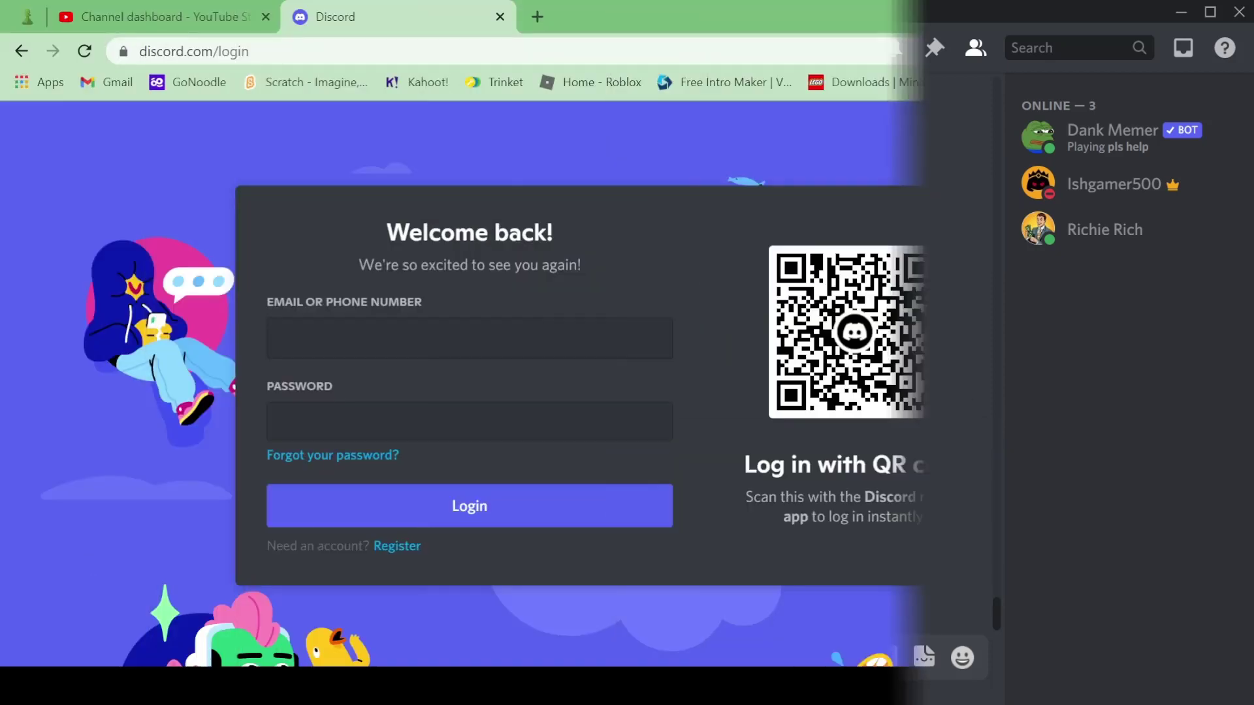
Step: Try the email and password fields on discord.com/login, then go to the Register page
left_click(623, 346)
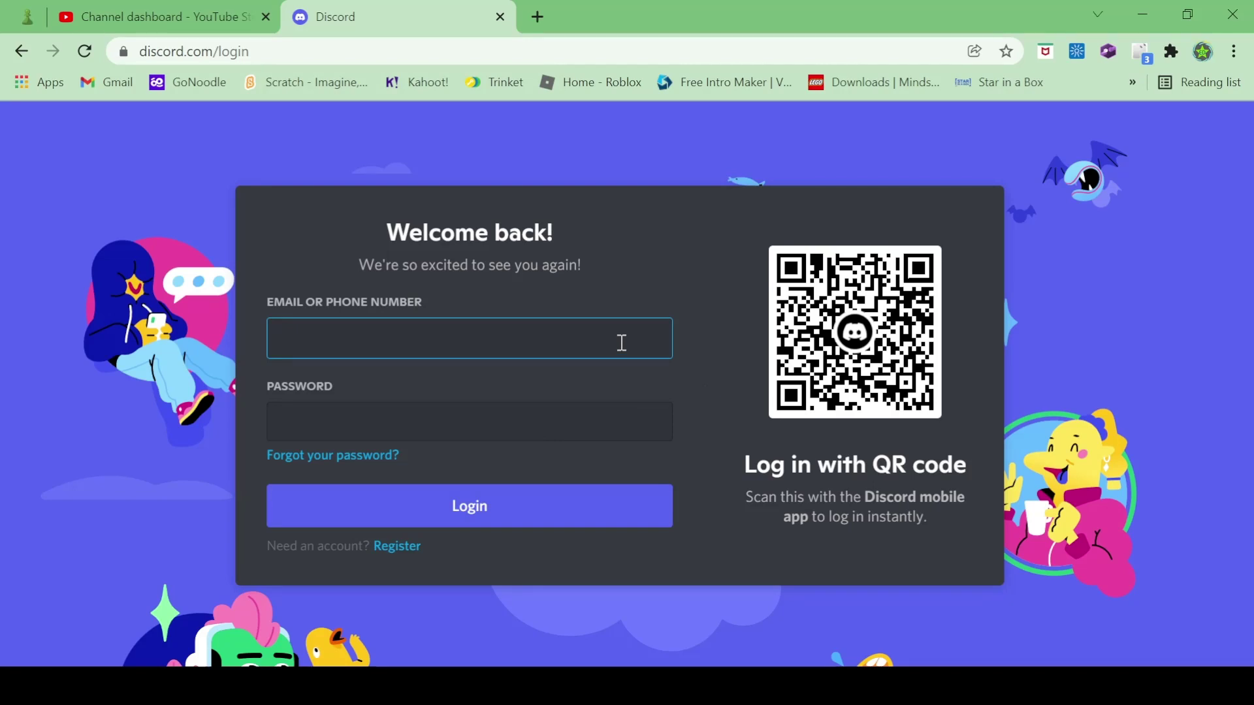
left_click(590, 417)
left_click(518, 338)
left_click(667, 277)
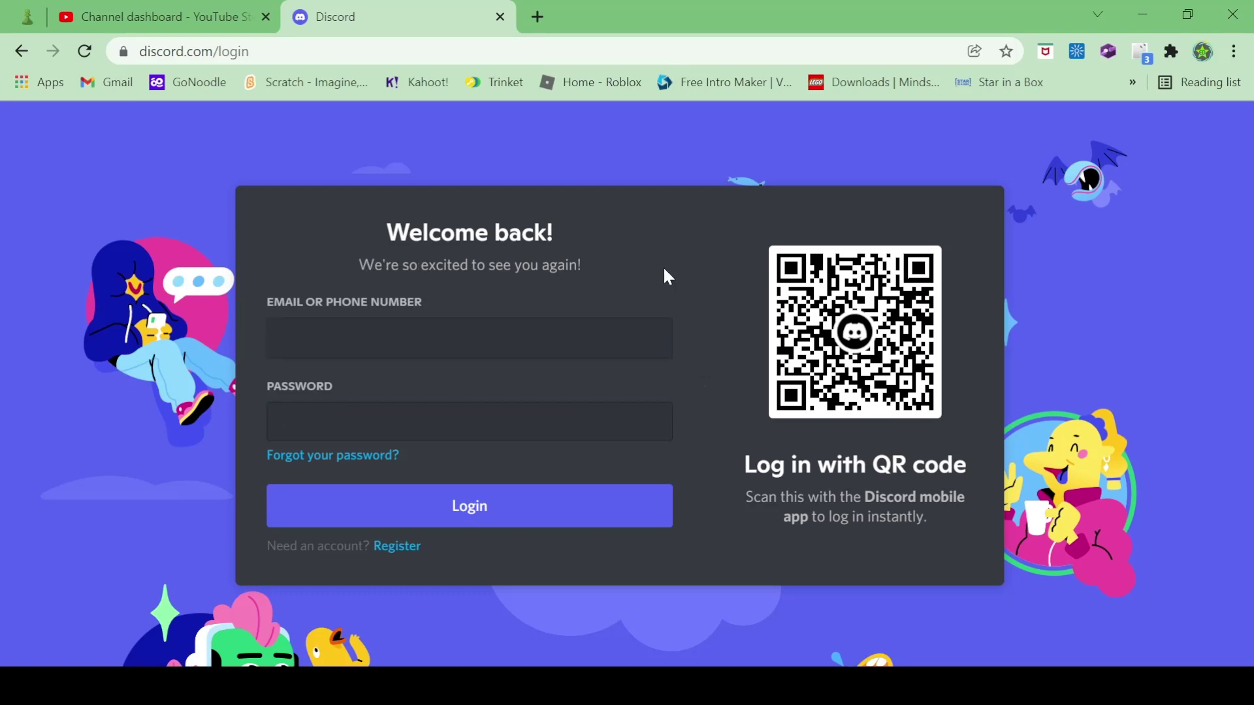
left_click(322, 342)
left_click(406, 420)
left_click(482, 345)
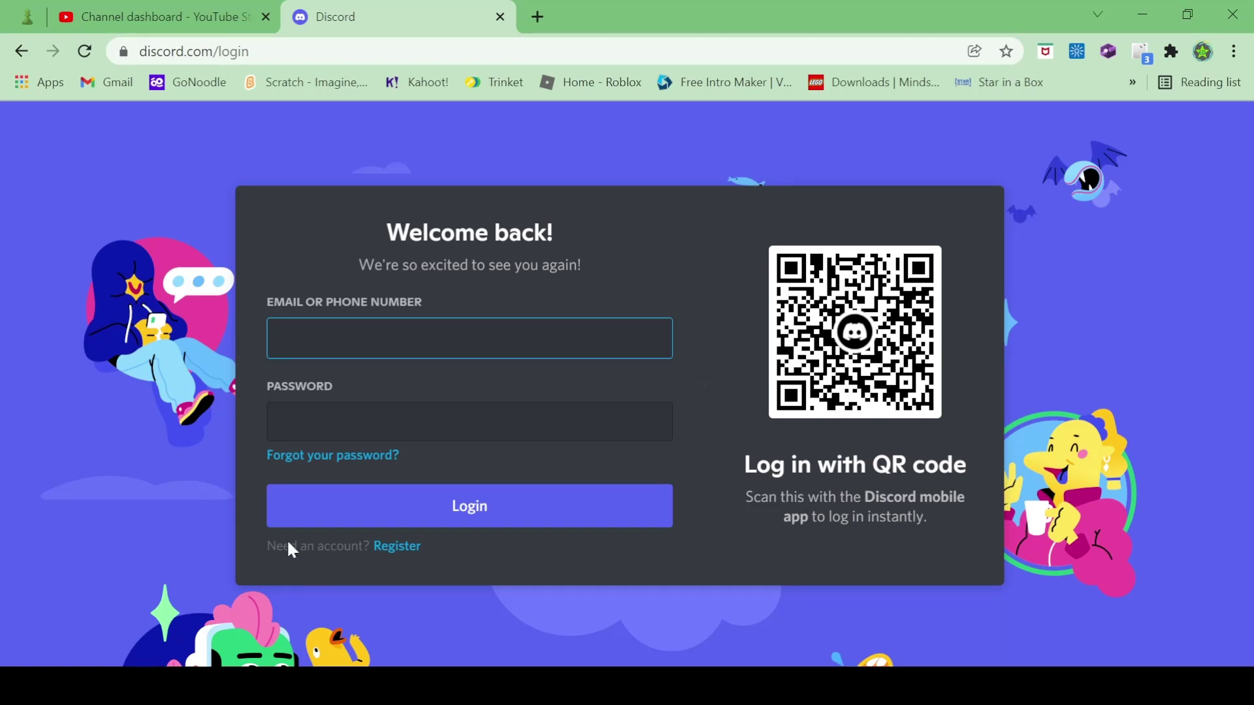
left_click(404, 549)
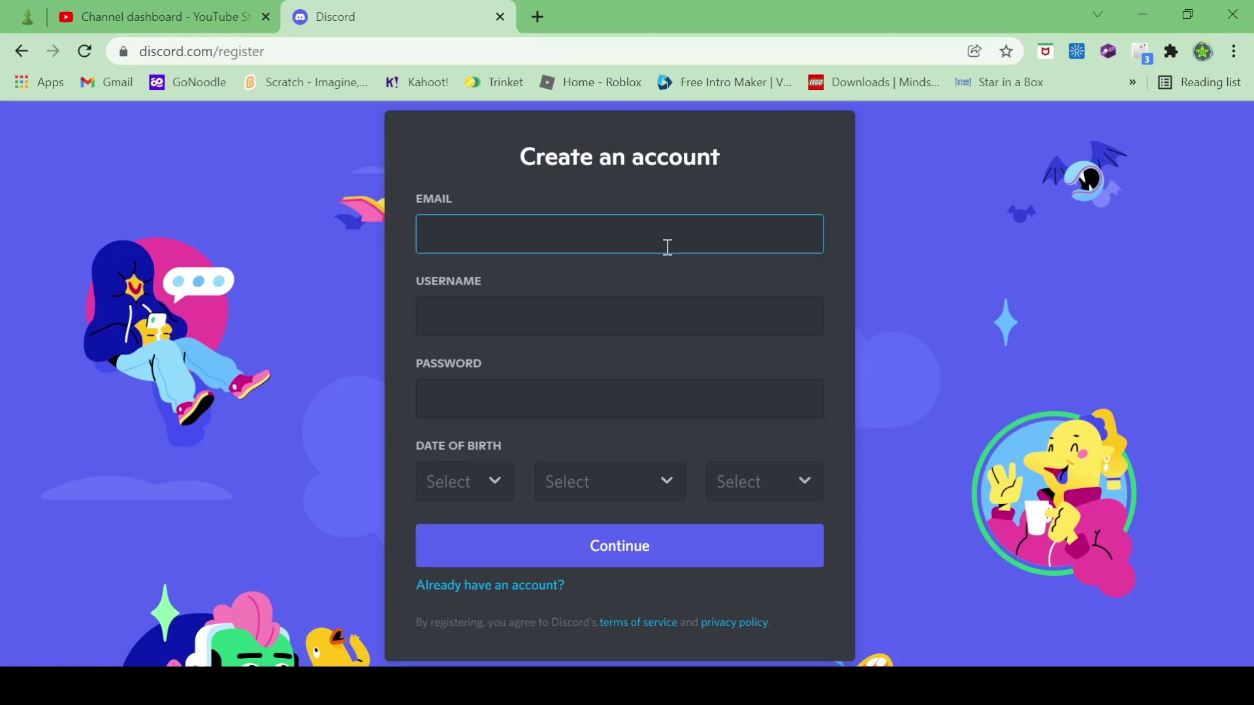
Step: Inspect the username field and birth day, month and year dropdowns without filling anything in
left_click(503, 159)
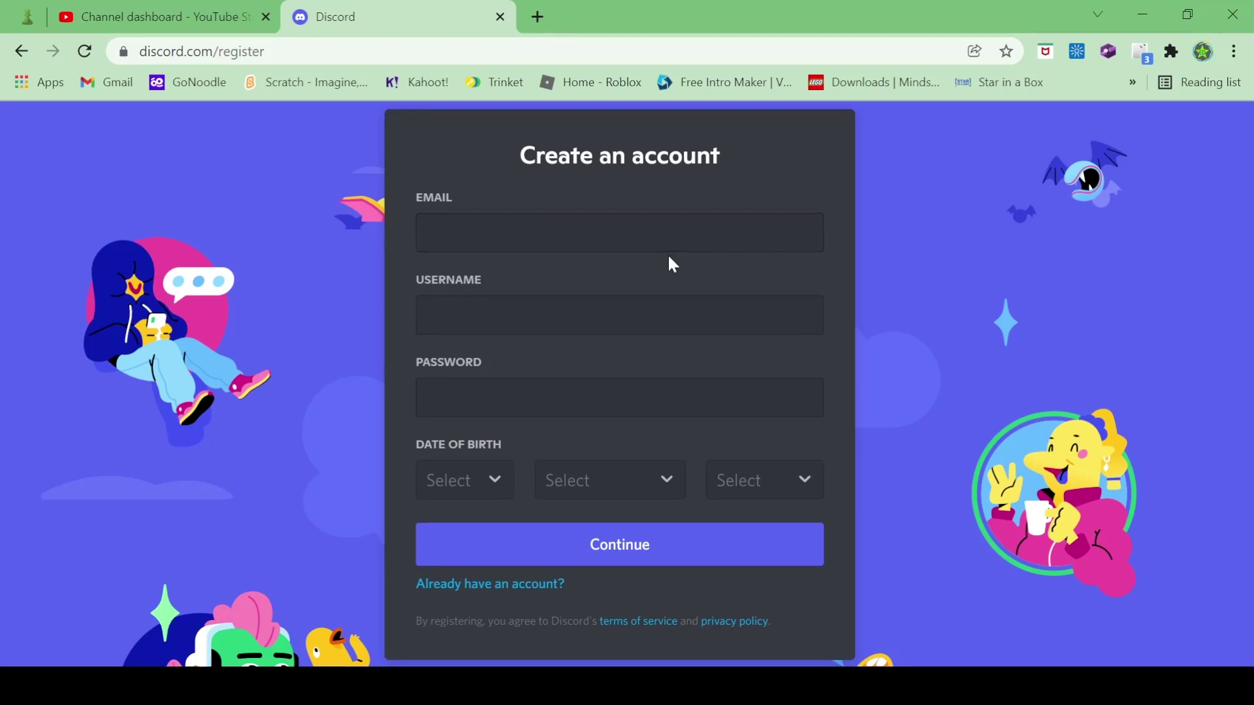
left_click(521, 299)
left_click(515, 281)
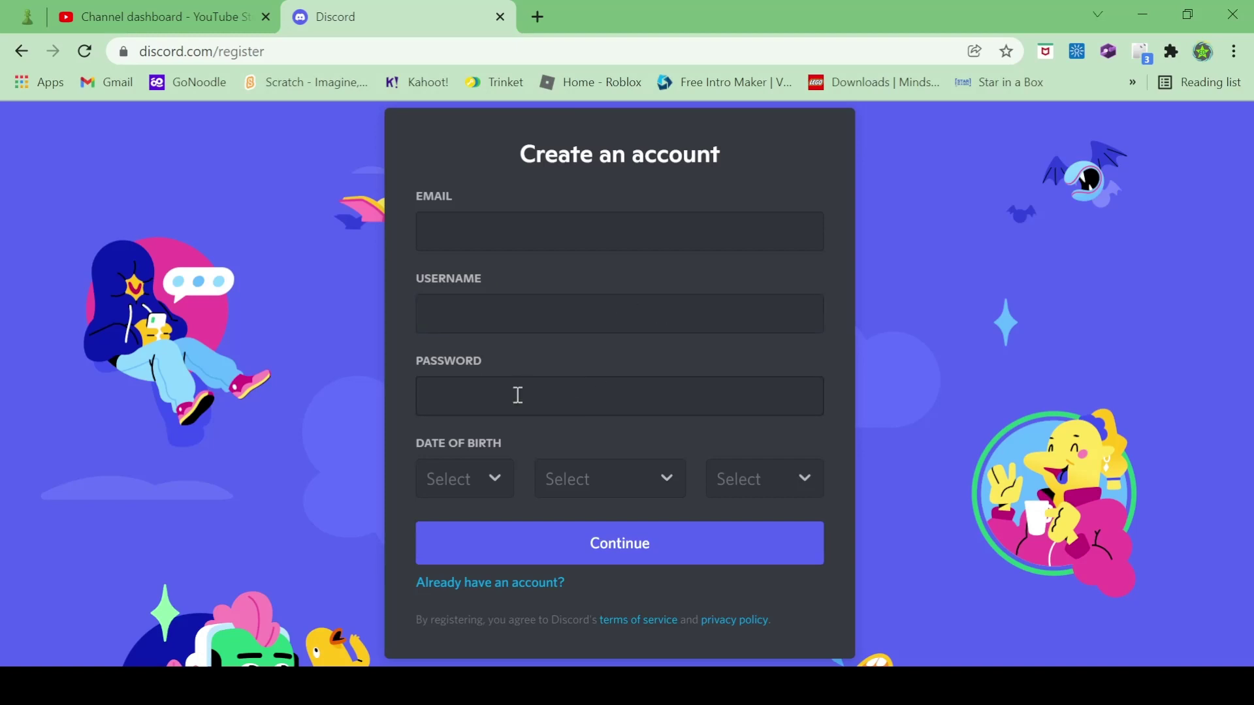
left_click(461, 481)
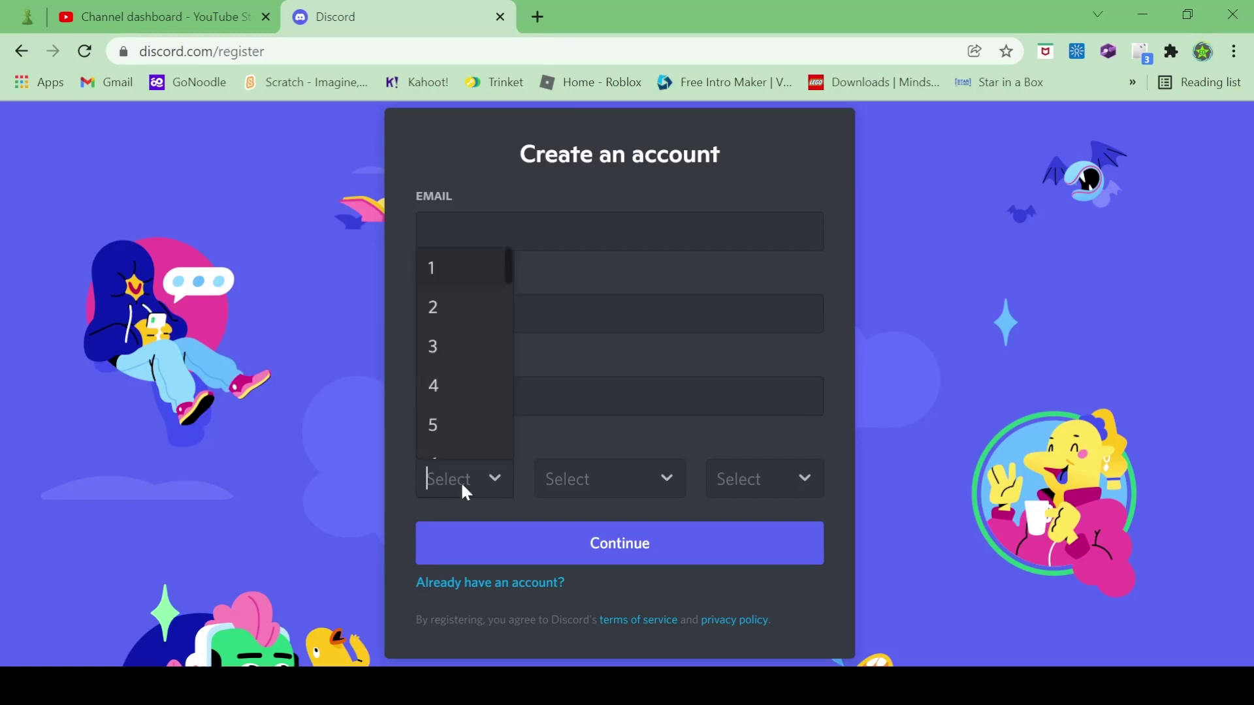
left_click(608, 480)
left_click(758, 481)
left_click(841, 480)
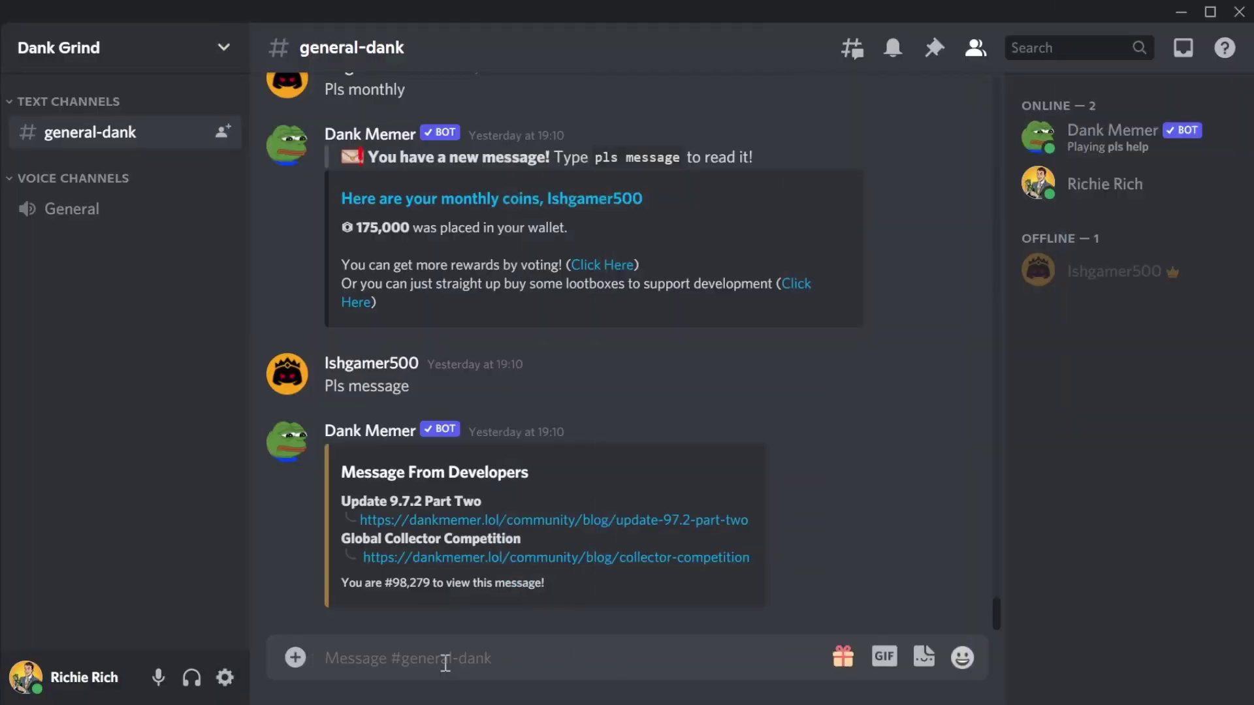
Step: Start adding another account from the avatar menu's Switch accounts submenu
left_click(16, 682)
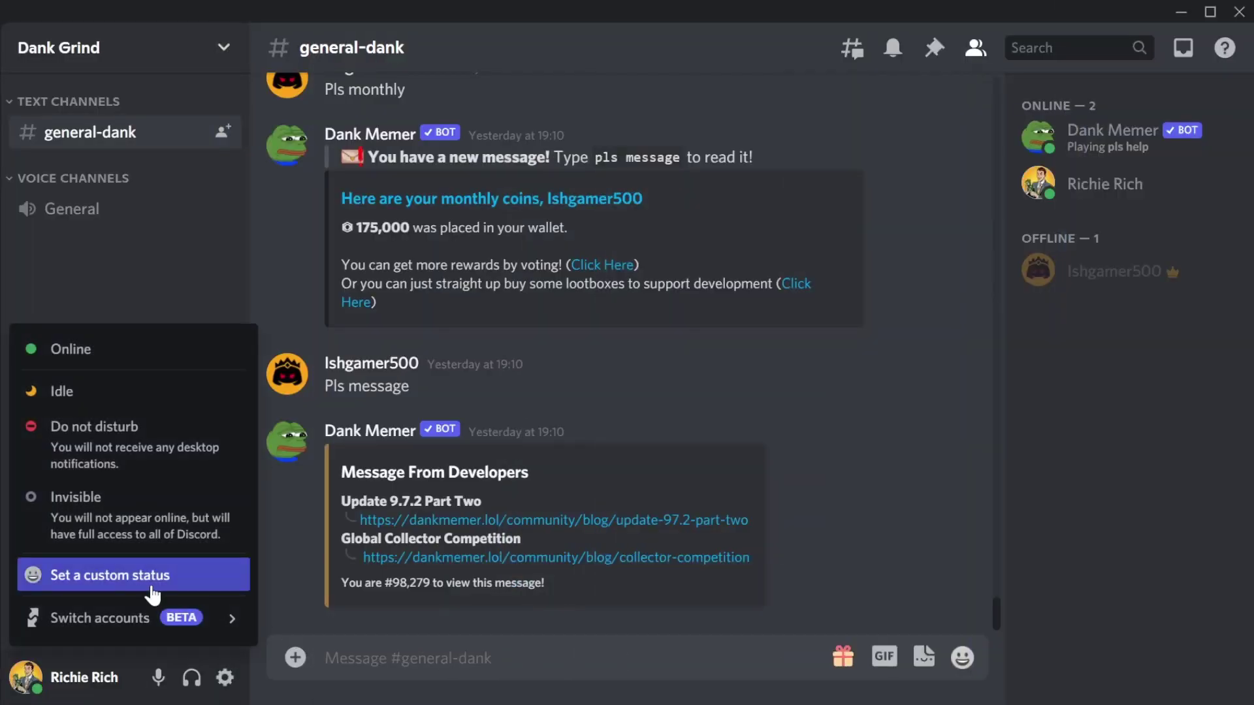
left_click(381, 669)
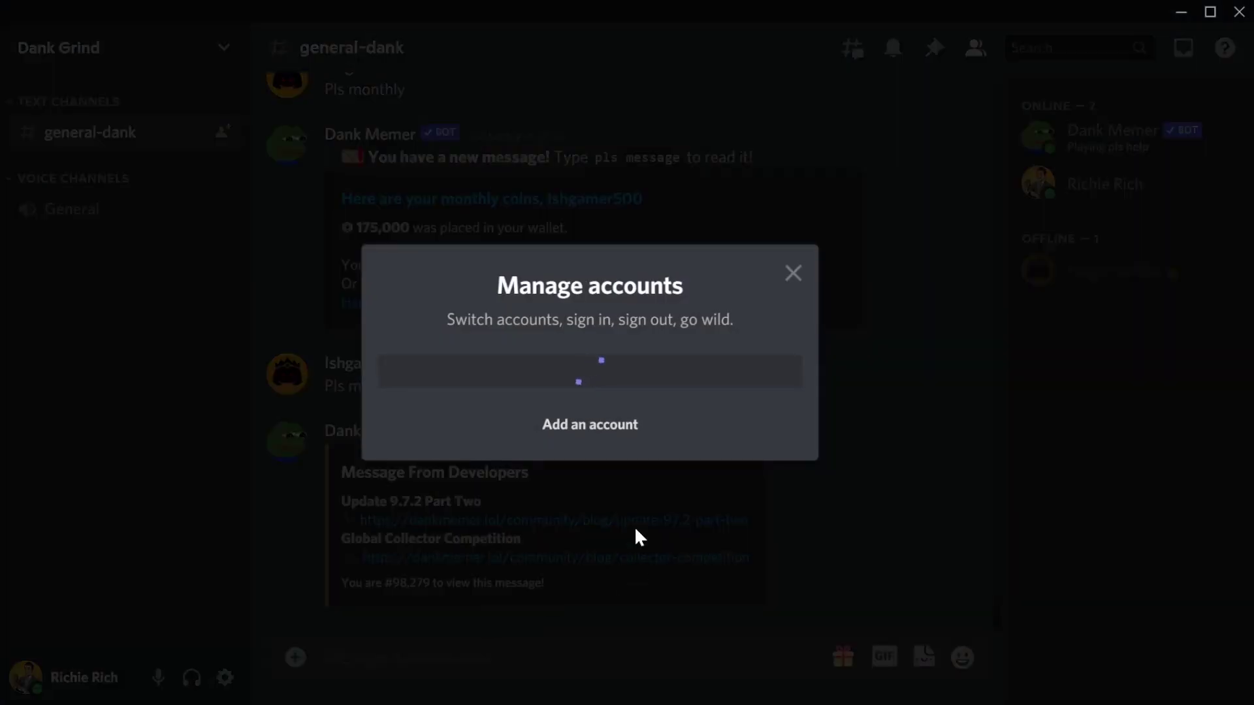
left_click(629, 482)
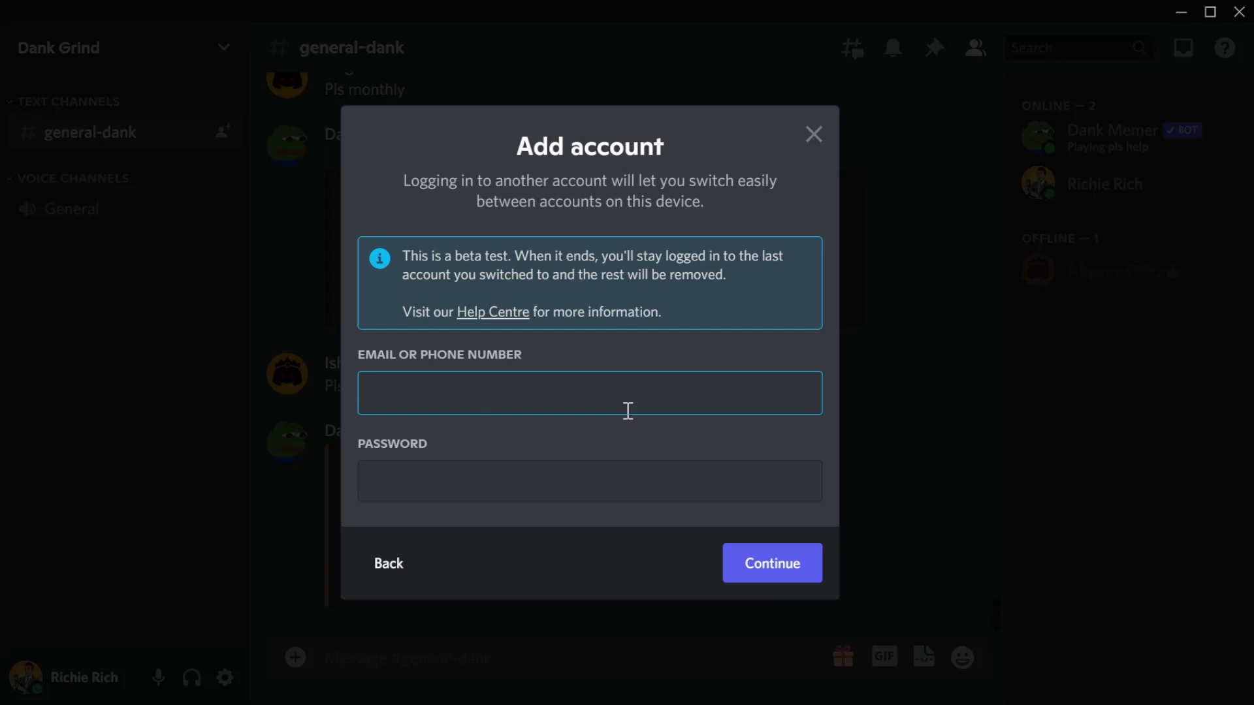
Step: Submit the Add account form empty, so email/phone and password are flagged as required
left_click(516, 495)
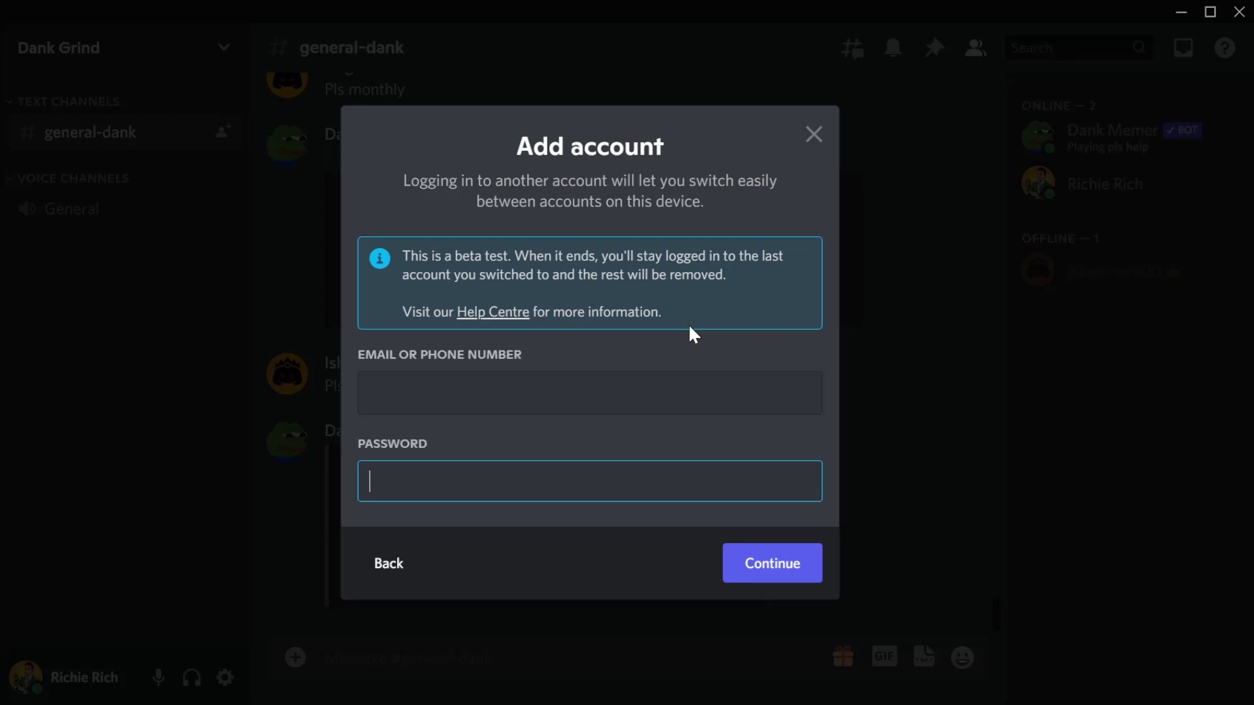
left_click(681, 384)
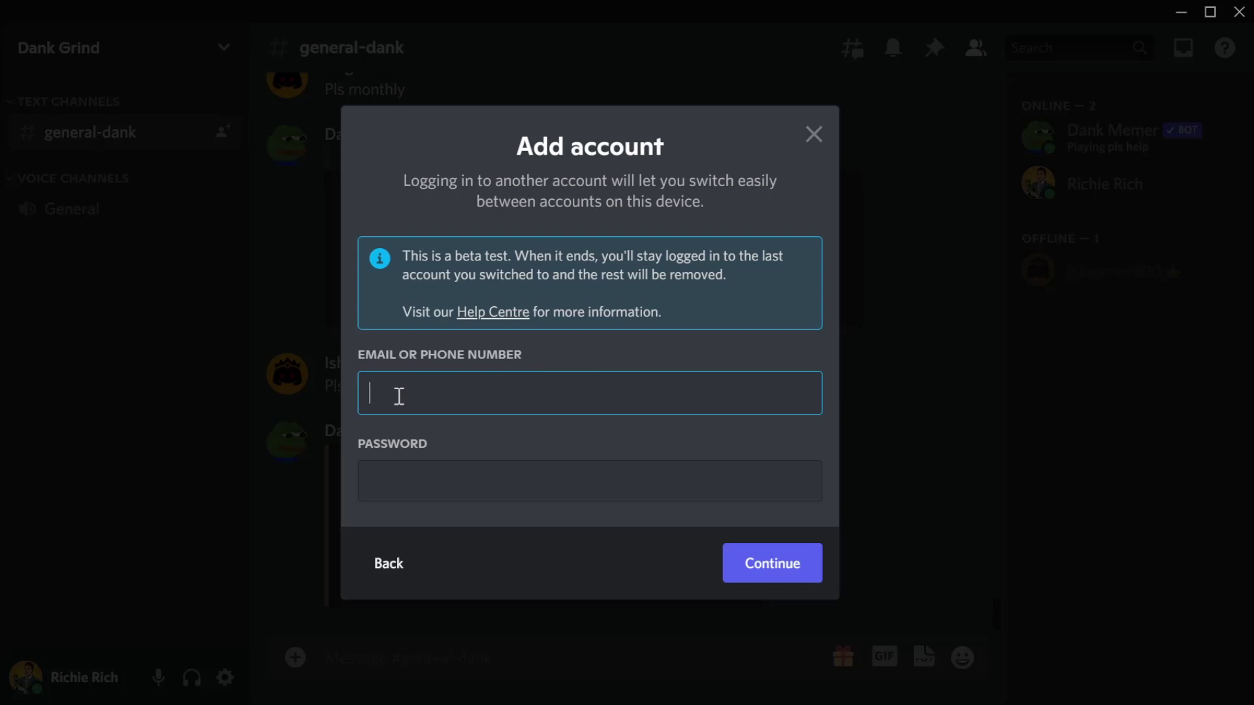
left_click(437, 481)
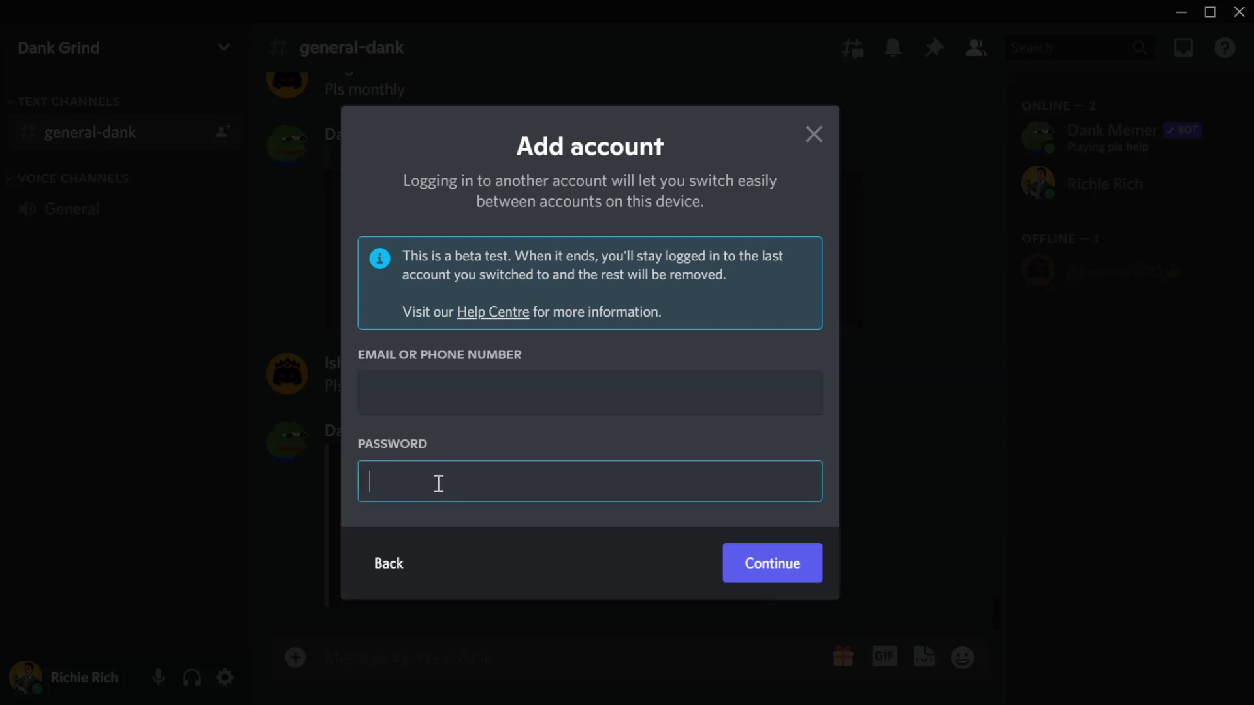
left_click(750, 573)
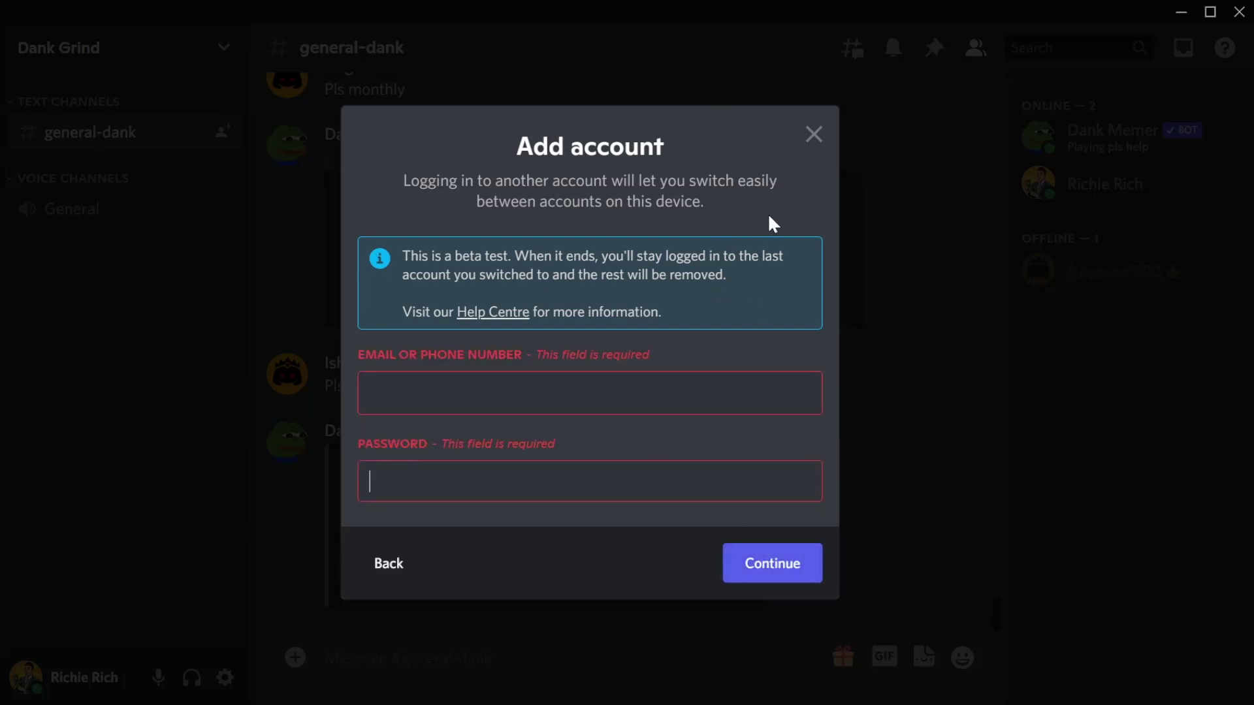
Step: Close the Add account form, switch to the server-owner account, open #general-dank and dismiss the streamer banner
left_click(811, 142)
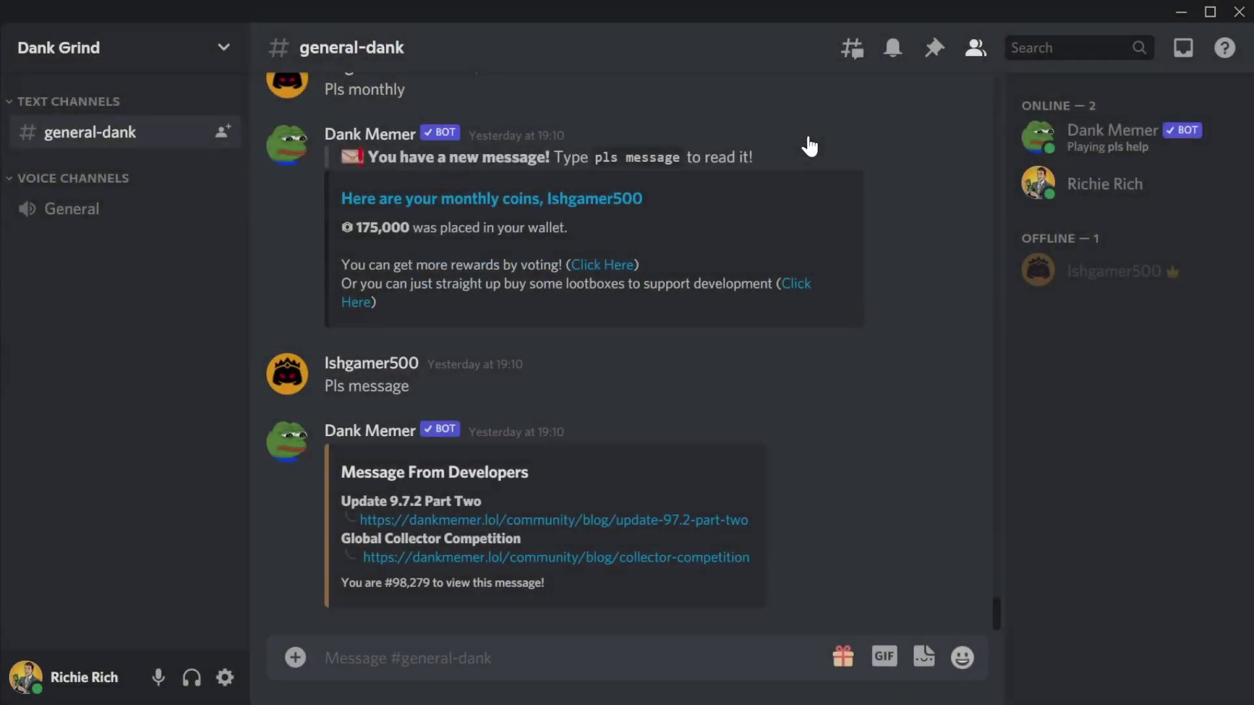
left_click(22, 687)
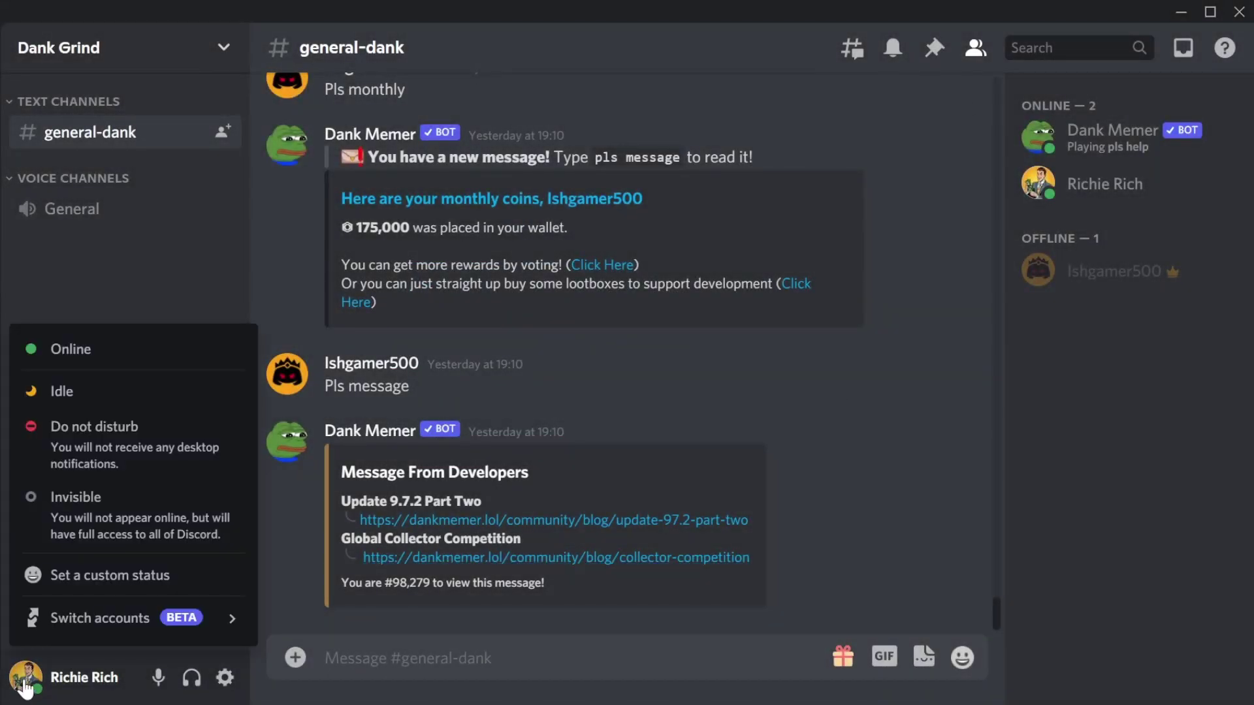
mouse_move(142, 633)
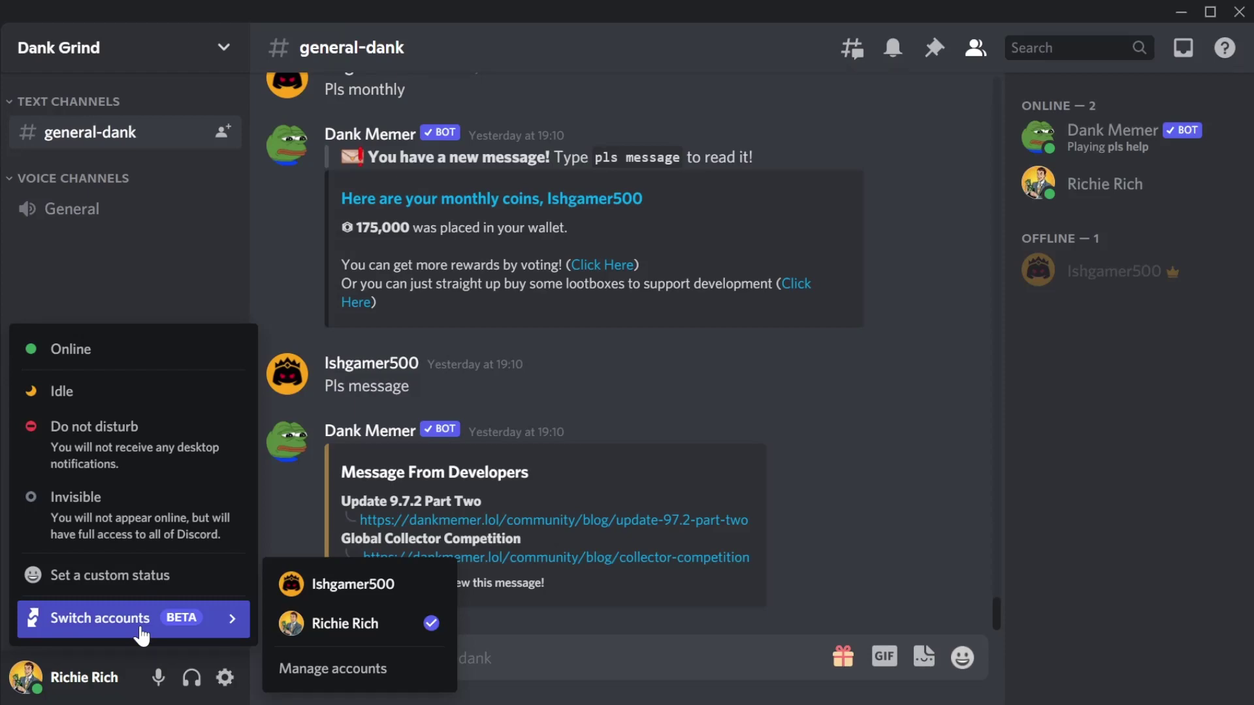
left_click(307, 584)
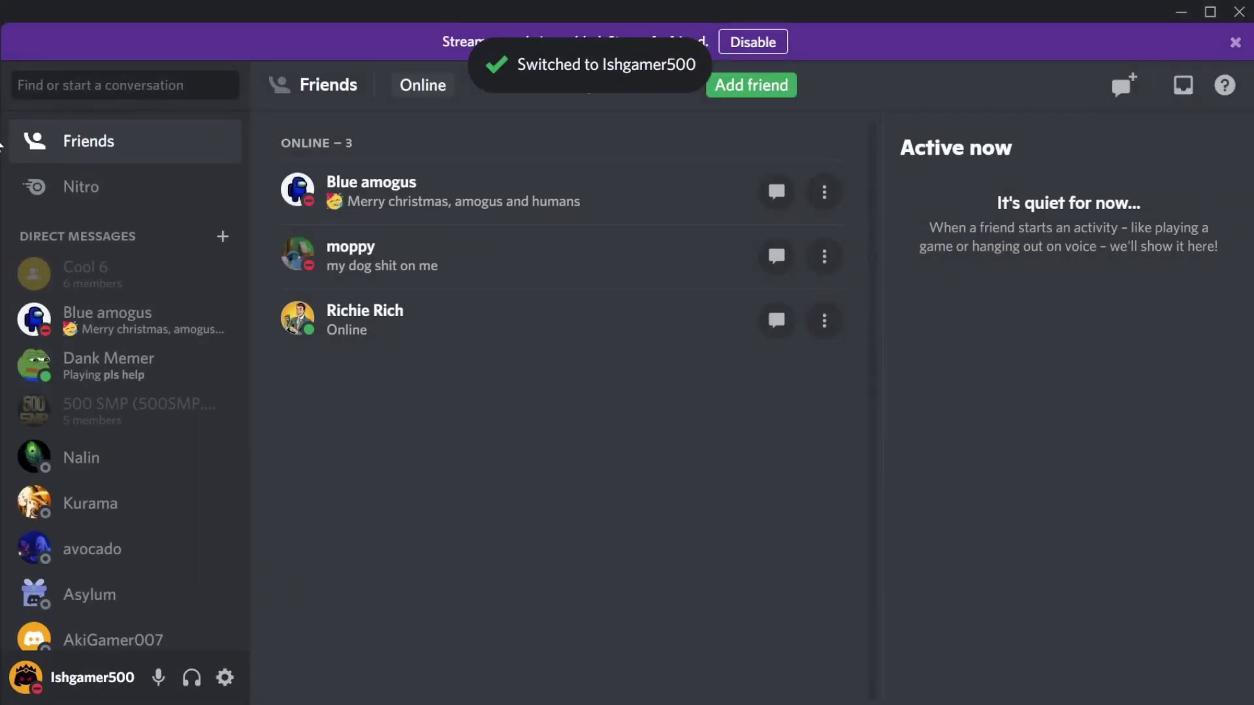
left_click(2, 142)
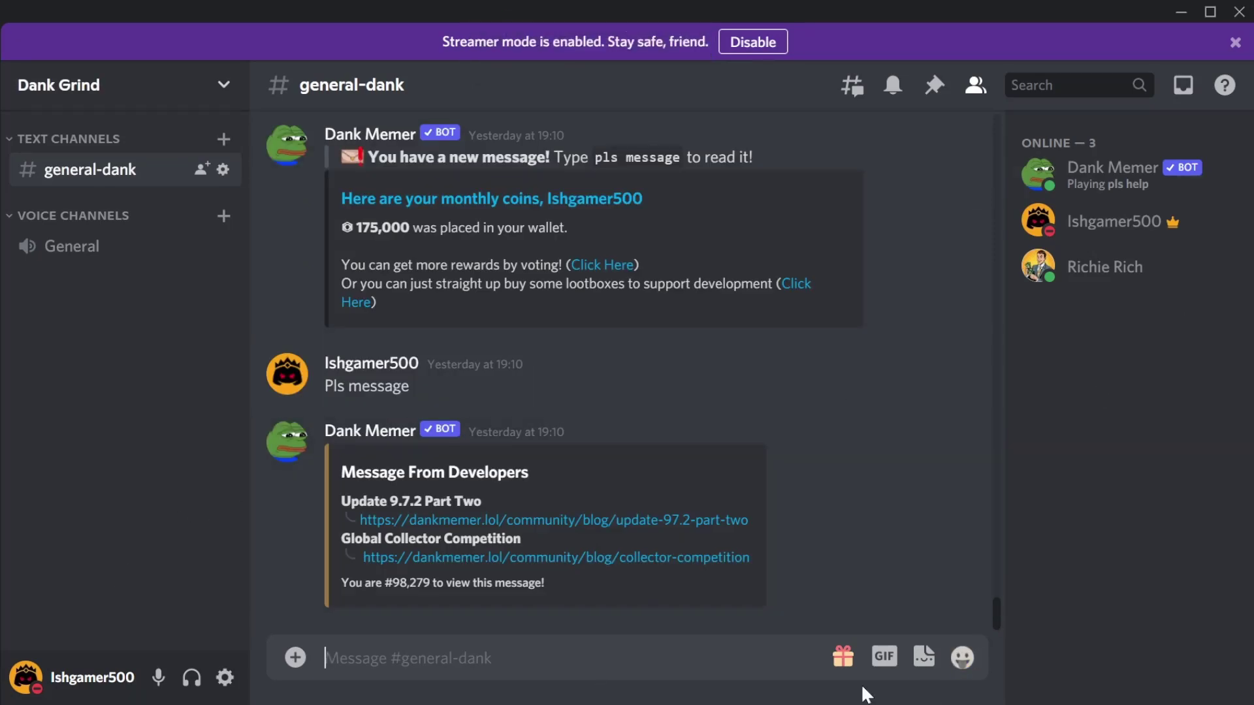
left_click(1235, 41)
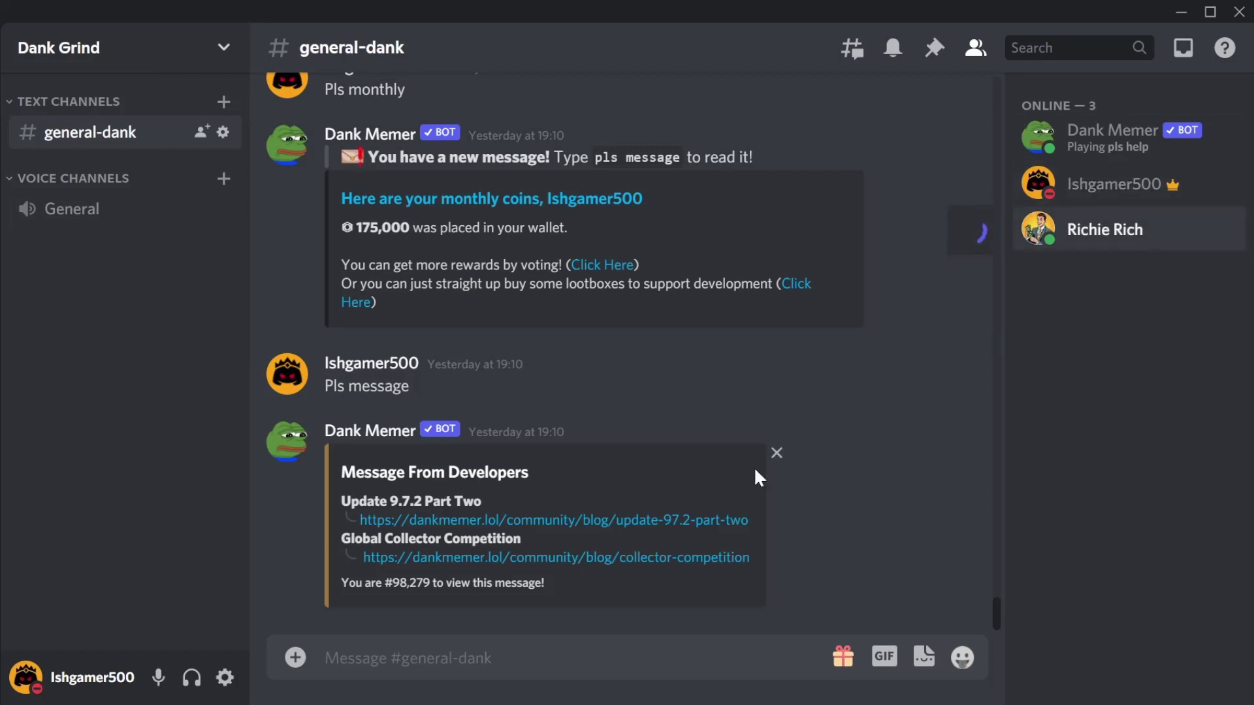
left_click(1110, 225)
left_click(1124, 212)
left_click(1115, 182)
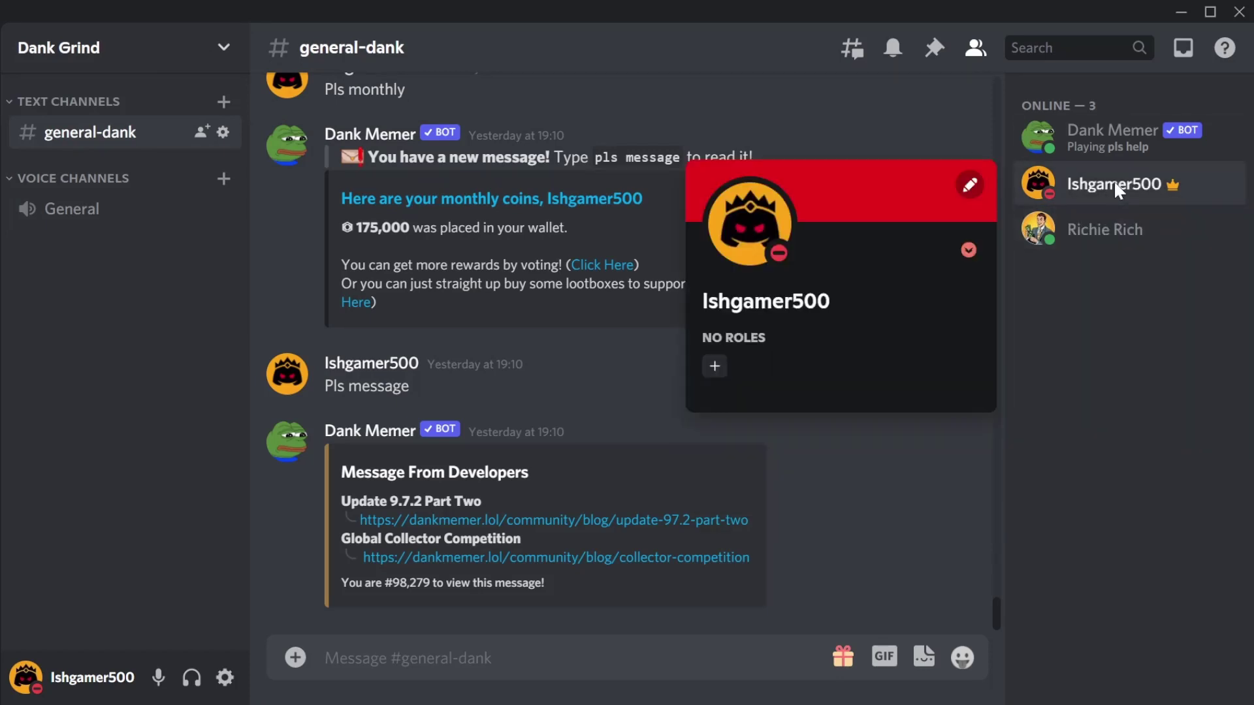
left_click(1112, 287)
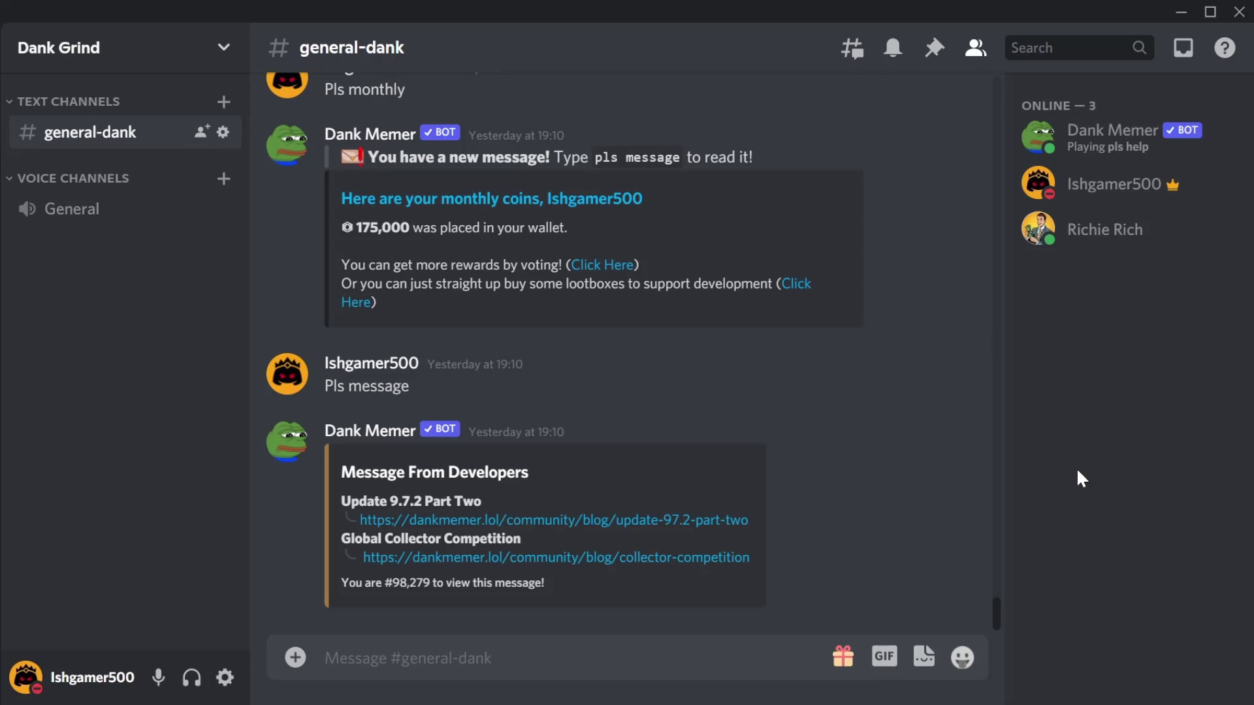
left_click(1099, 185)
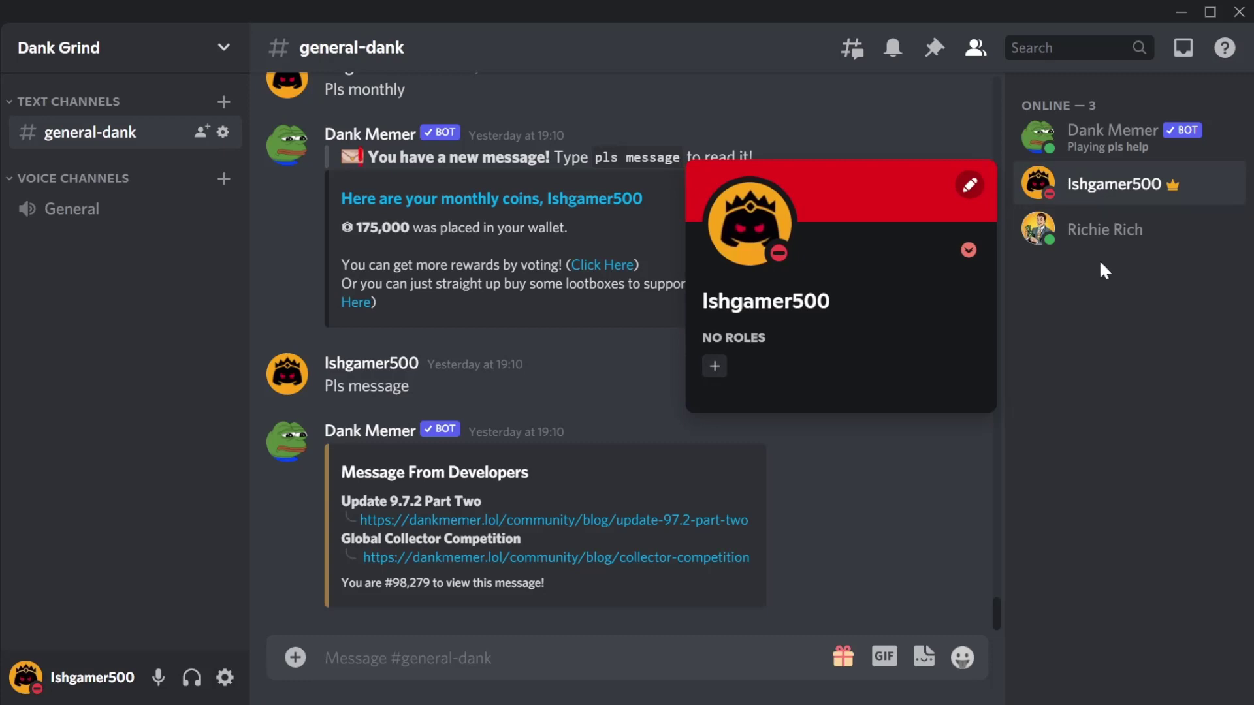
left_click(1077, 230)
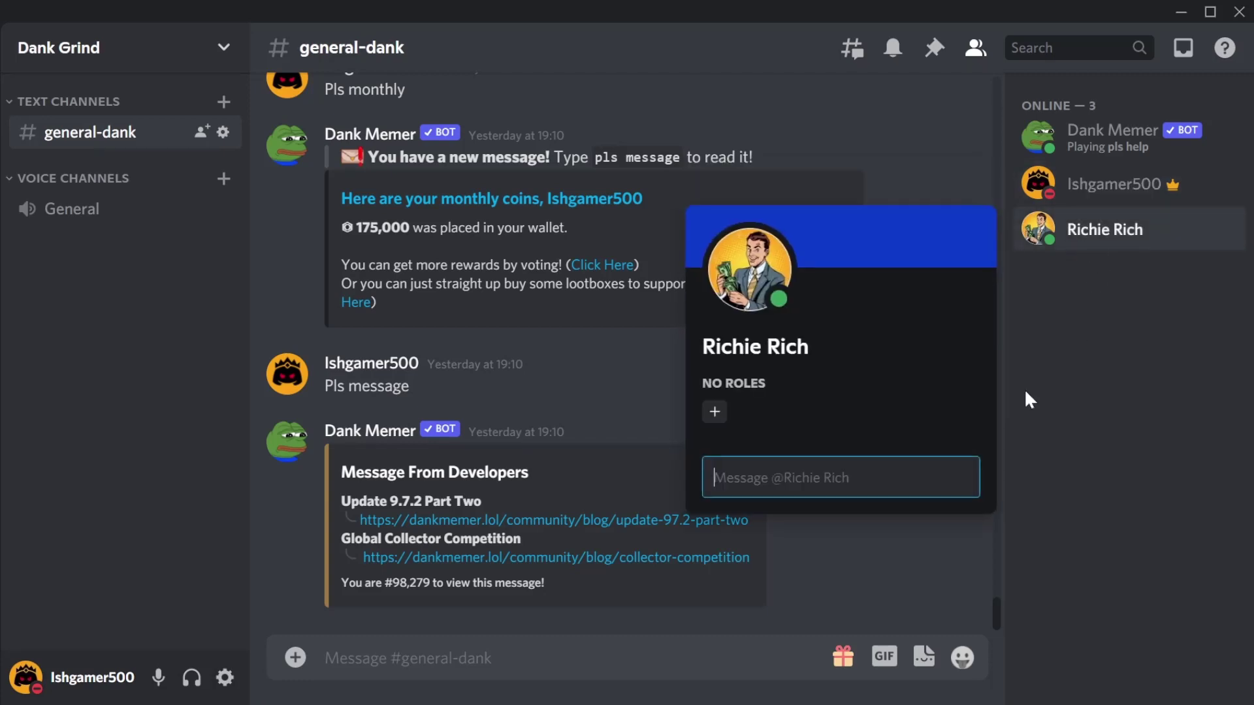
left_click(1023, 431)
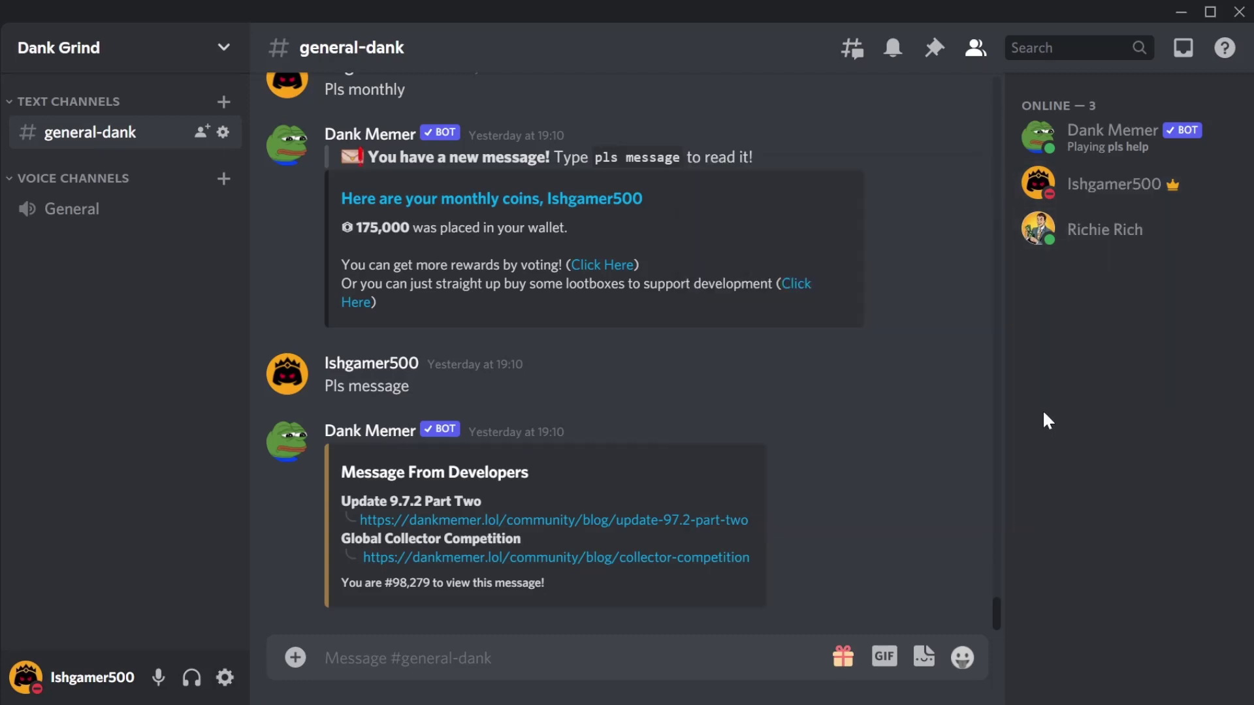
left_click(1082, 232)
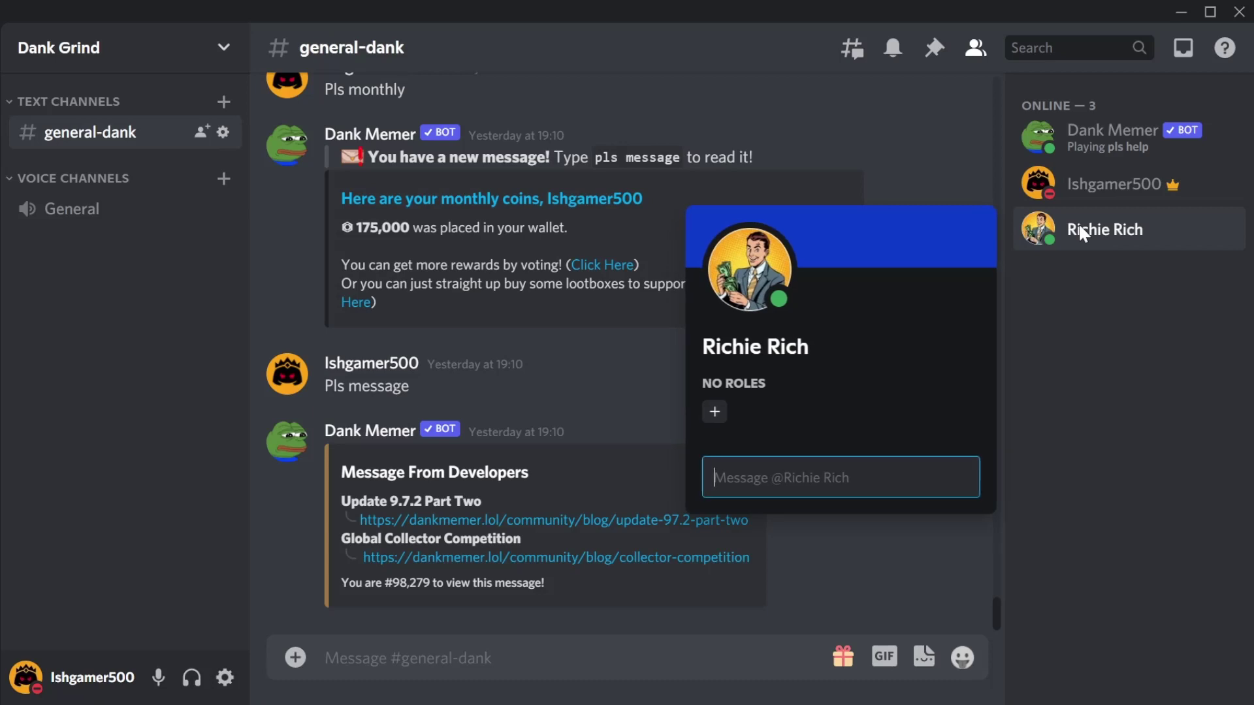
left_click(1106, 320)
left_click(1102, 193)
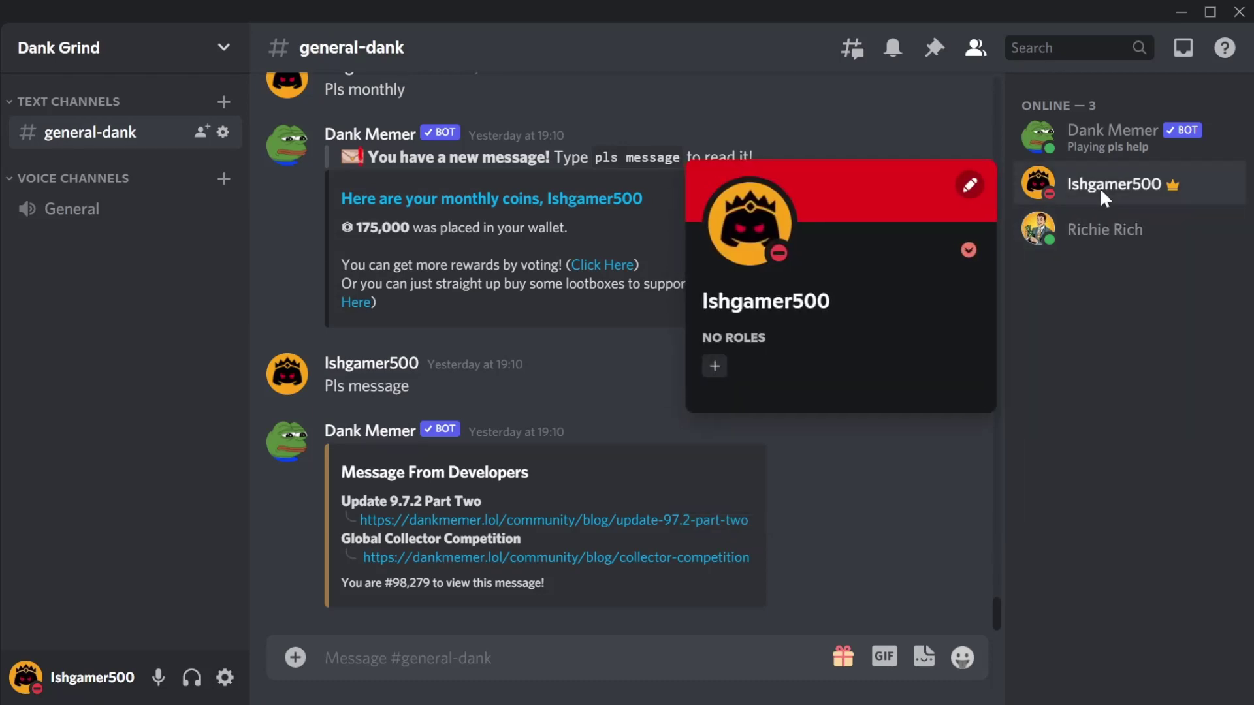
left_click(1106, 440)
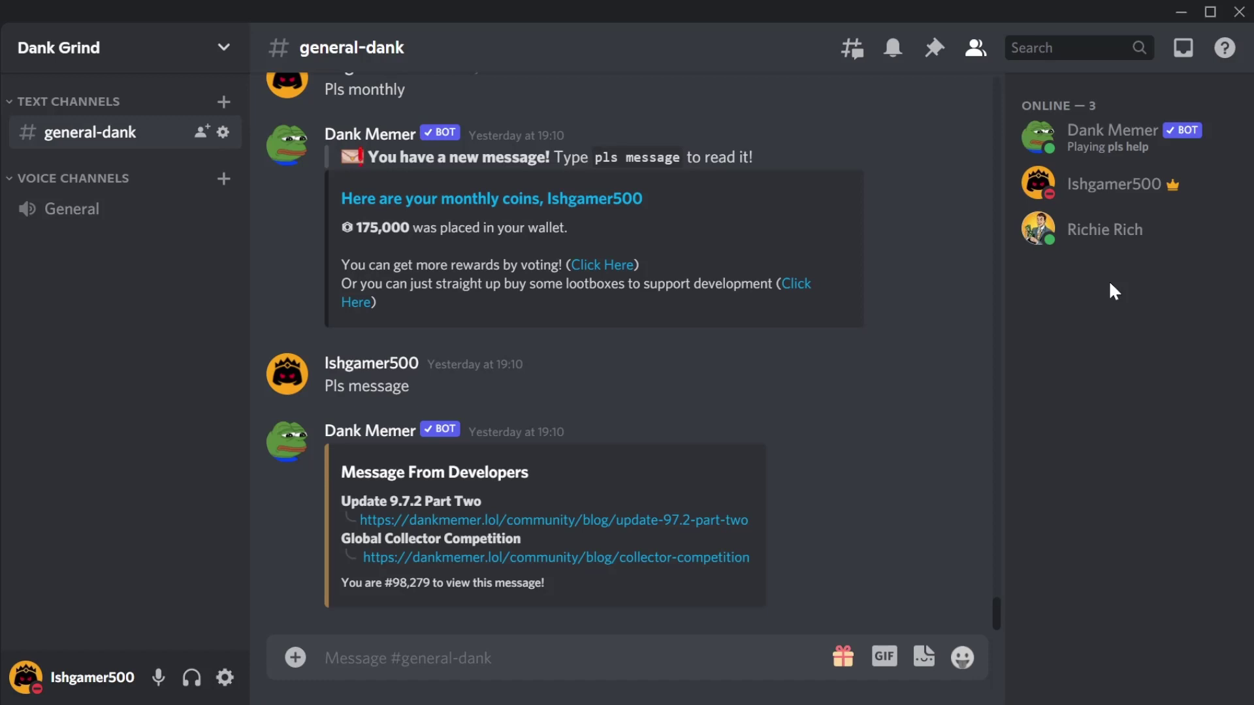
left_click(1097, 235)
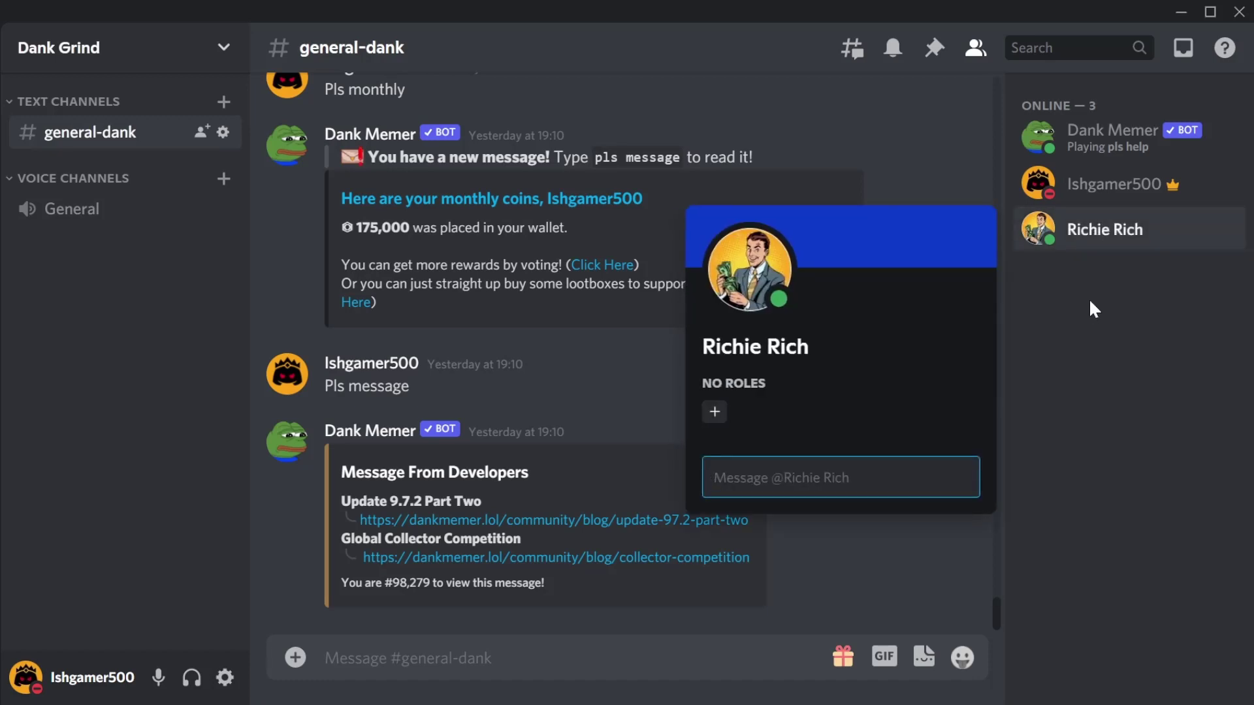
left_click(1088, 299)
Step: Switch back to the second account, open Dank Grind's #general-dank and dismiss the streamer banner
left_click(28, 684)
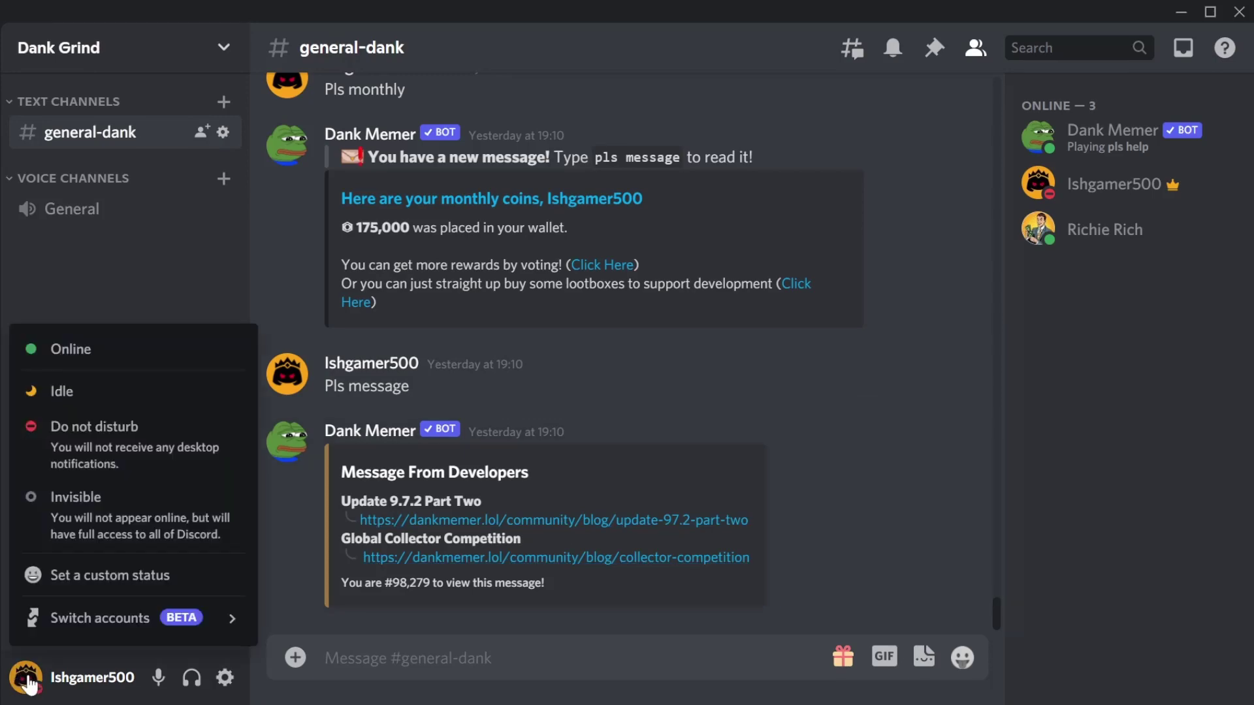
left_click(73, 620)
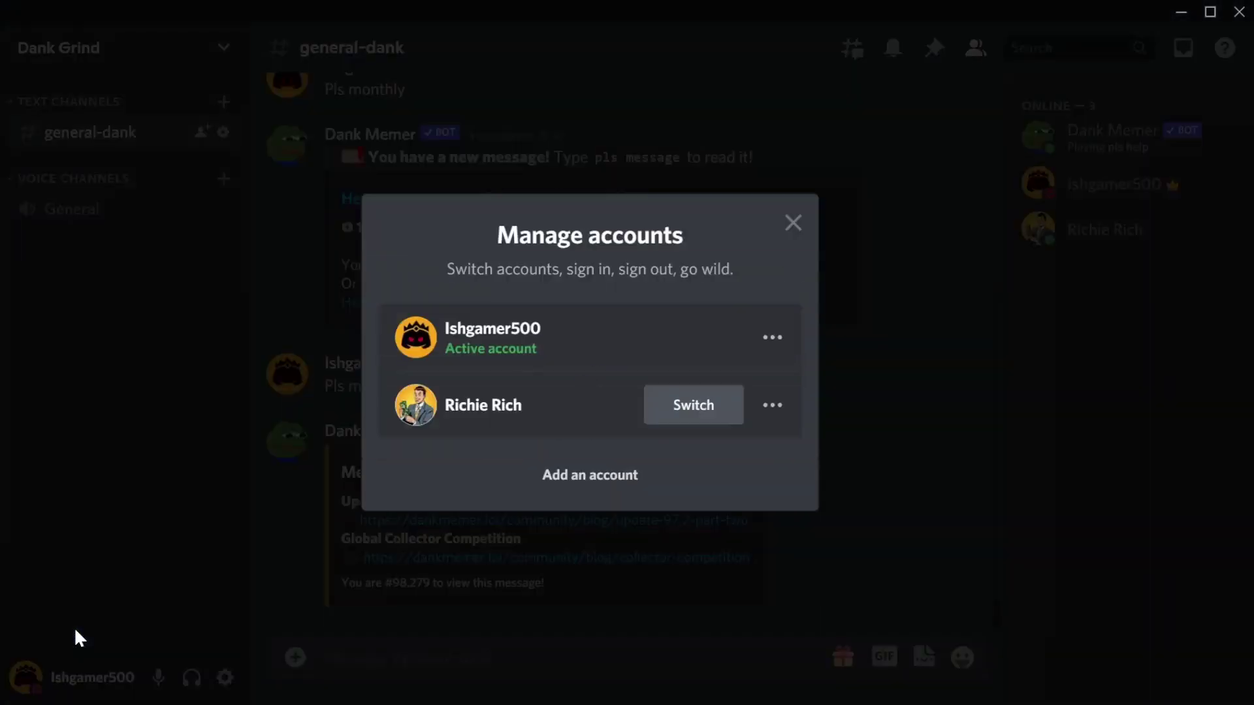
left_click(666, 411)
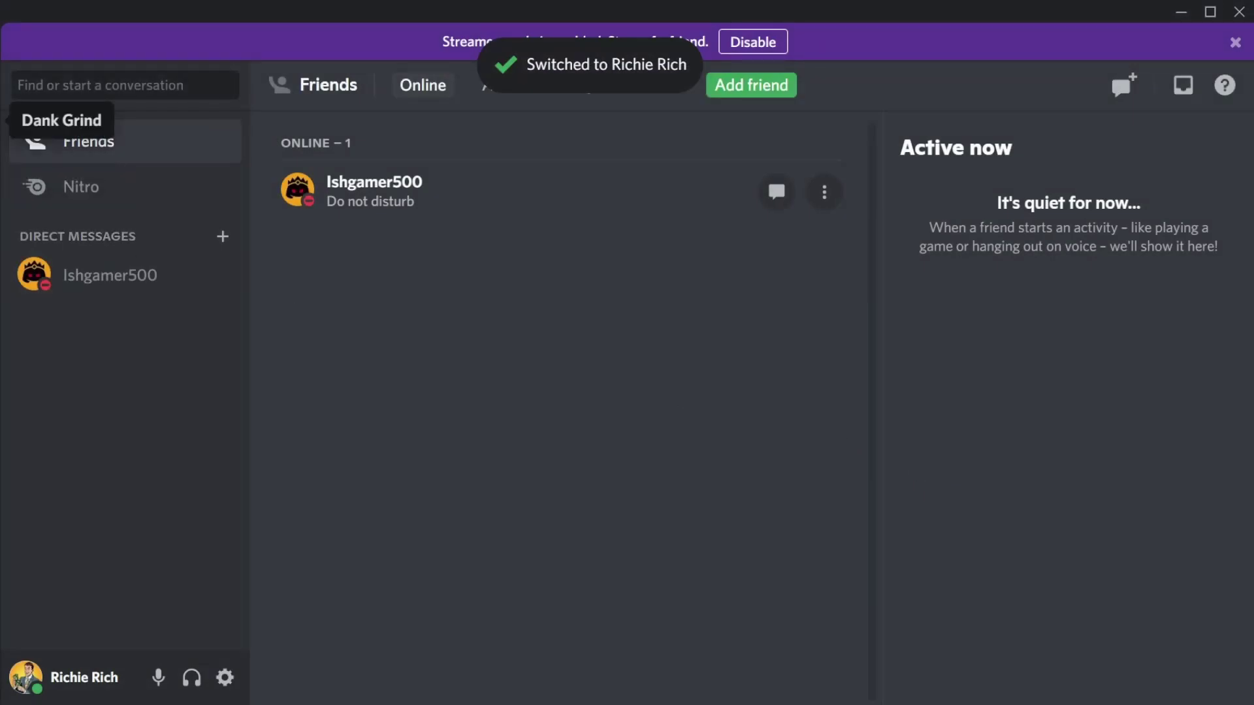
left_click(4, 120)
left_click(1236, 42)
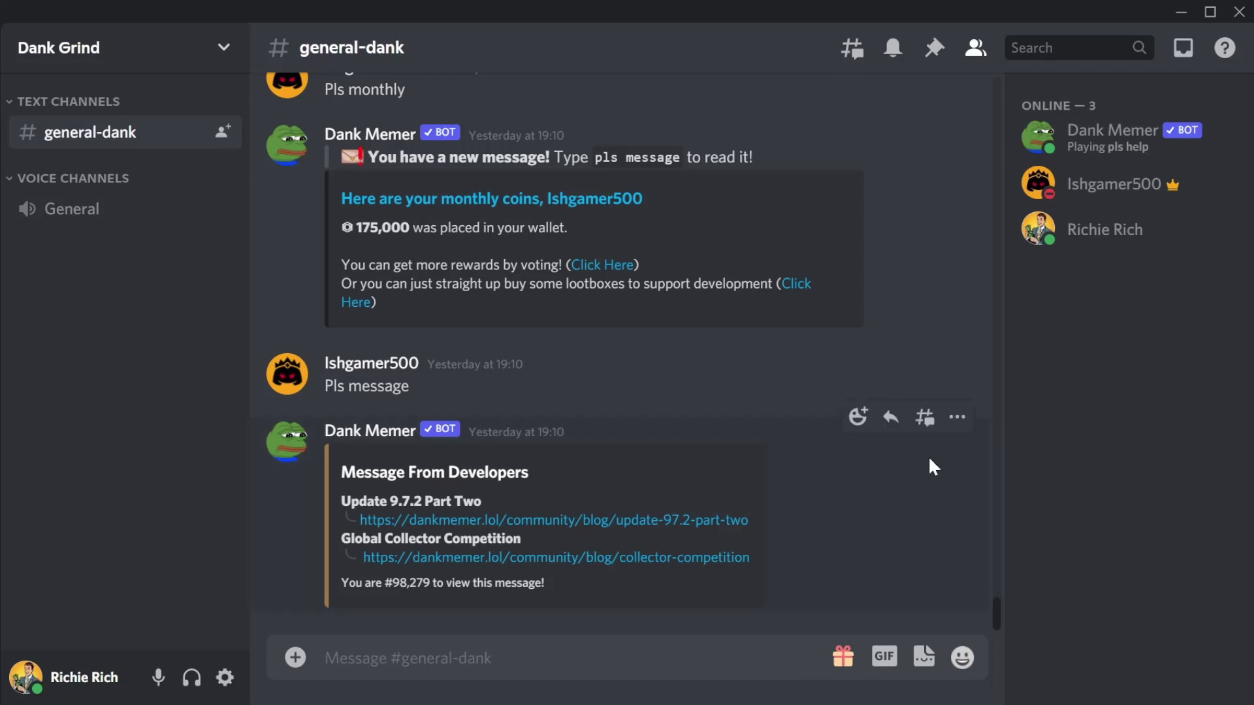
Step: Send 'pls bal' in #general-dank to check the account's balance
left_click(653, 653)
type("pls bal")
key("Return")
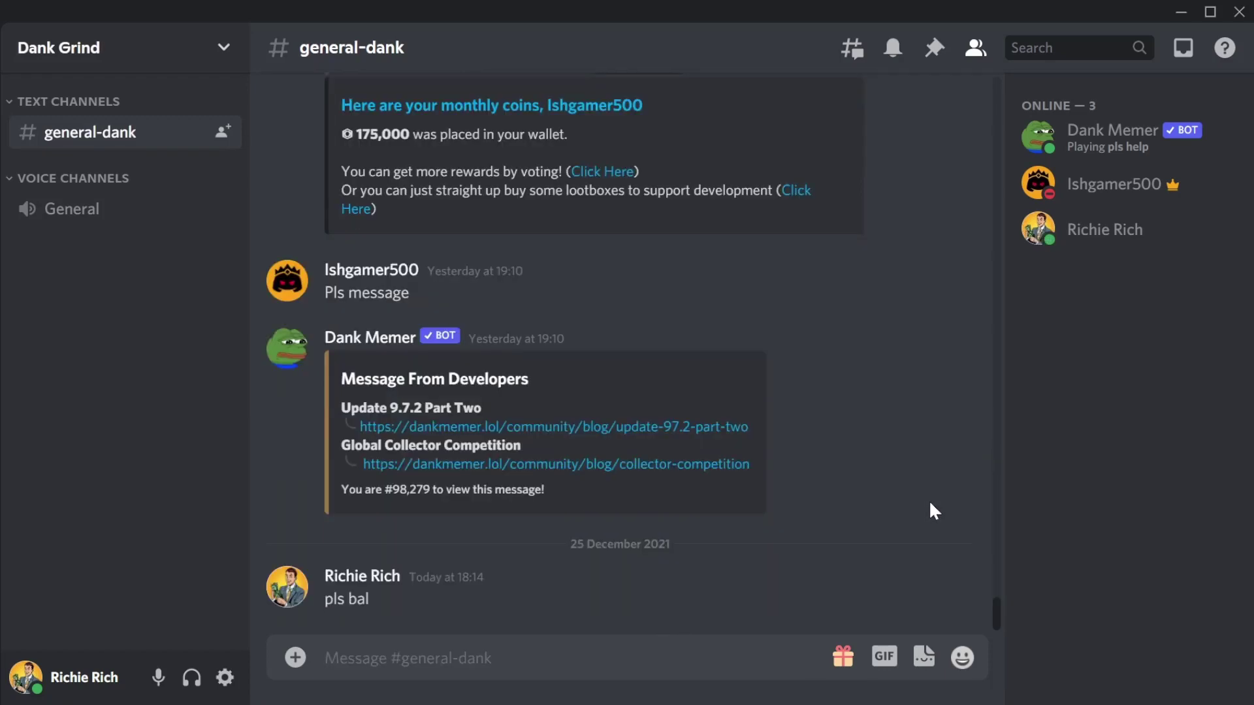